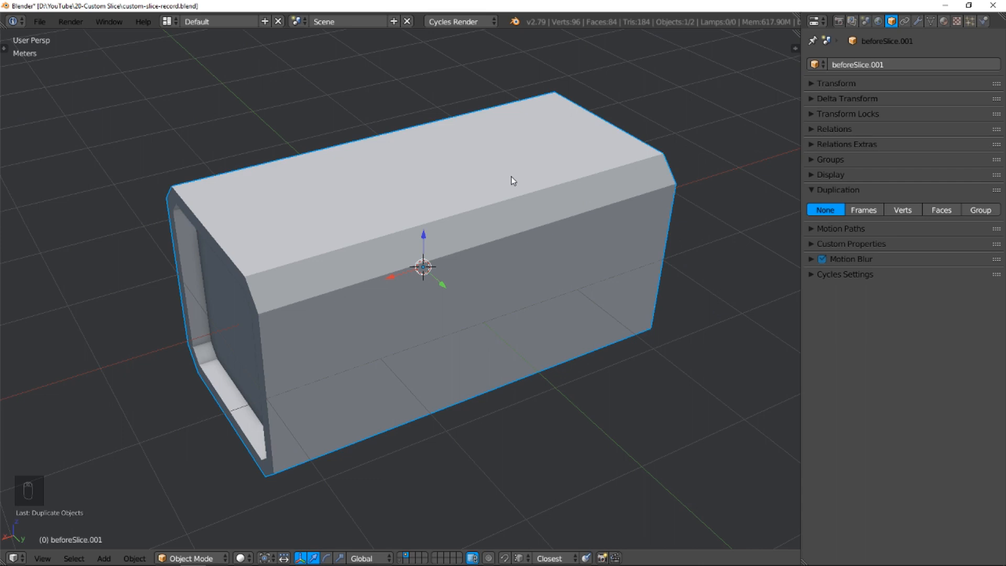
Step: Move the duplicated box to the first layer and show only that layer
click(619, 201)
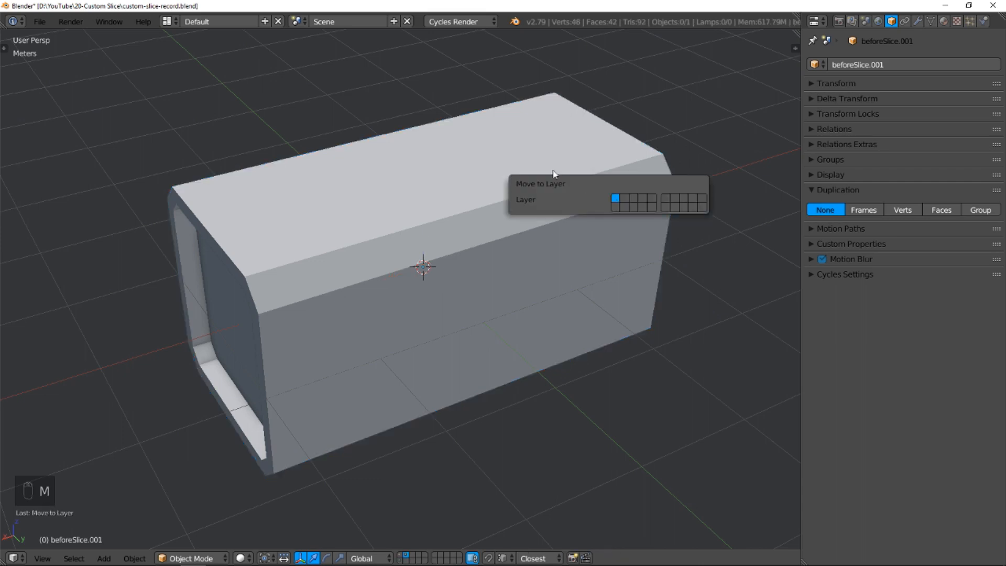
click(405, 558)
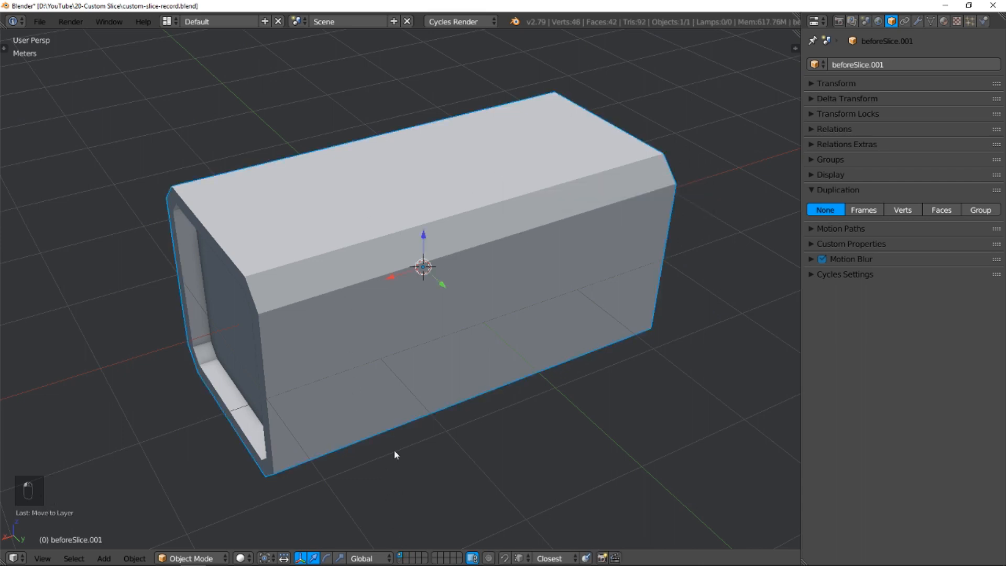
Step: Rename the duplicated box object to sliceMePls
right_click(465, 273)
click(898, 64)
text(sliceMePls)
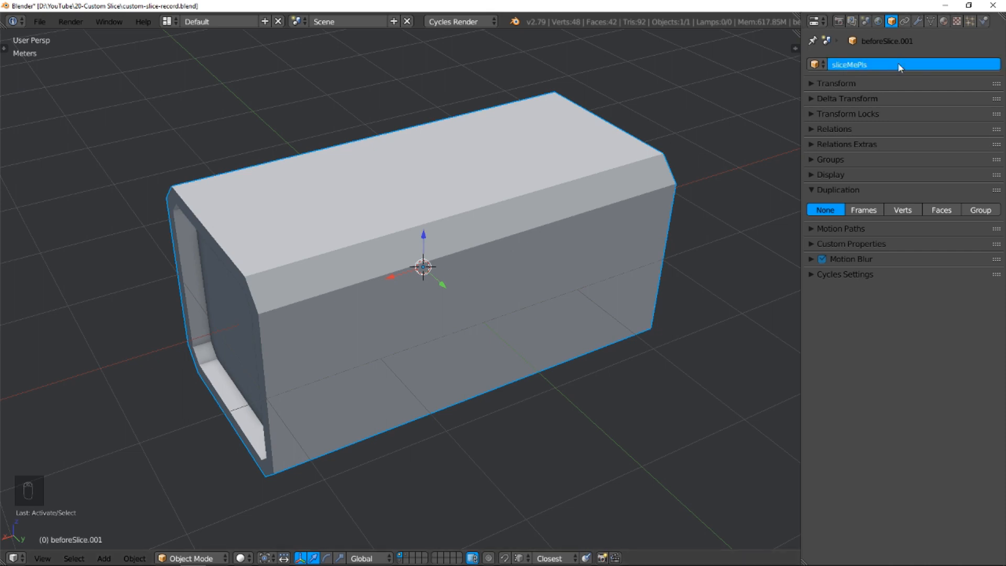
key(Return)
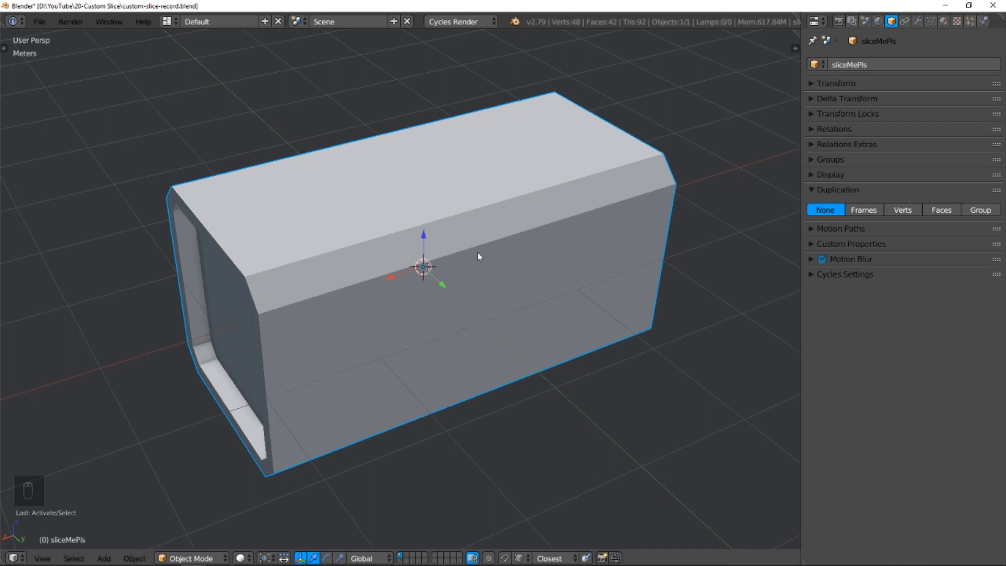
Step: Add a cube at the box's centre and scale up its mesh in Edit Mode until it is taller and wider than the box
key(shift+a)
mouse_move(486, 259)
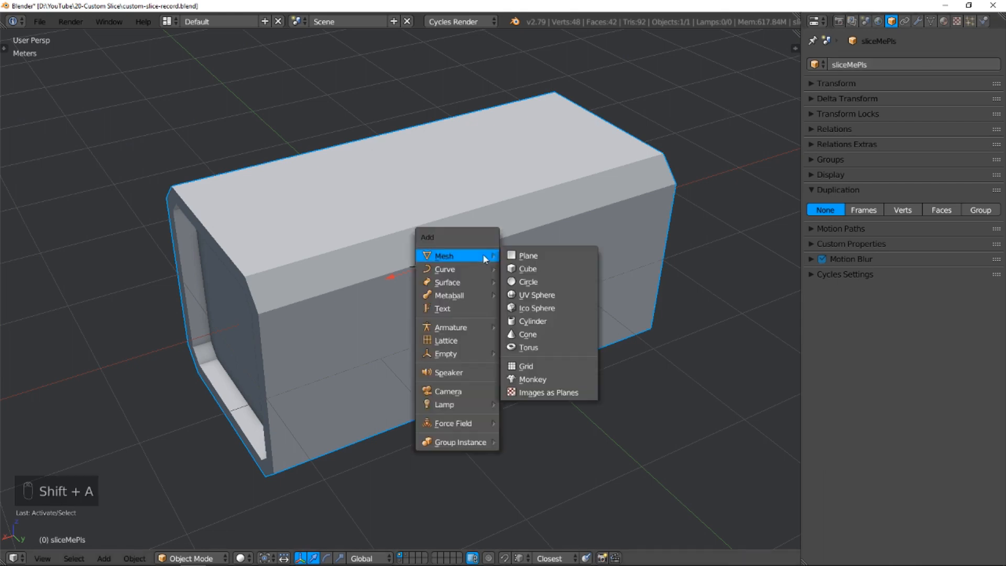
click(570, 270)
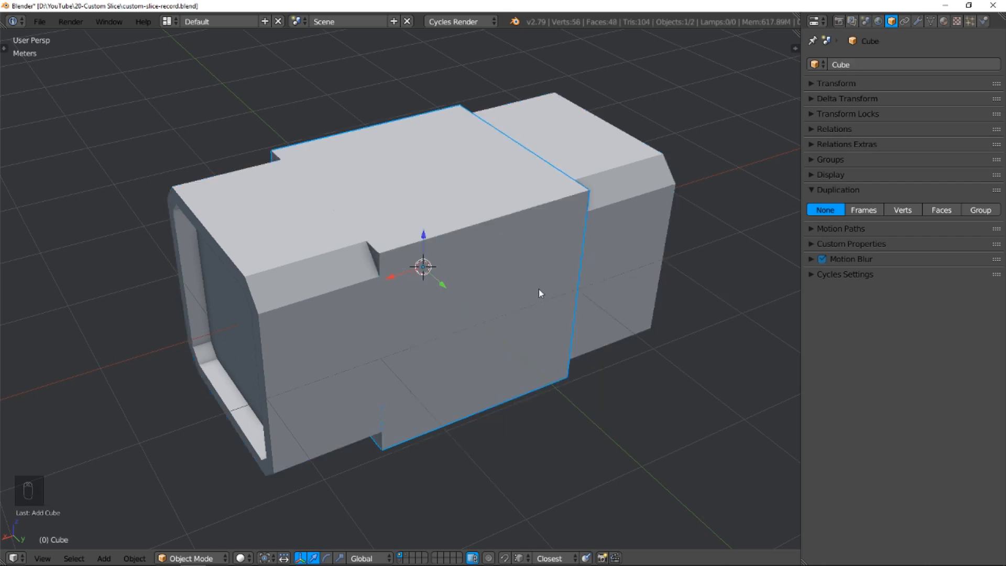
key(Tab)
key(s)
click(599, 308)
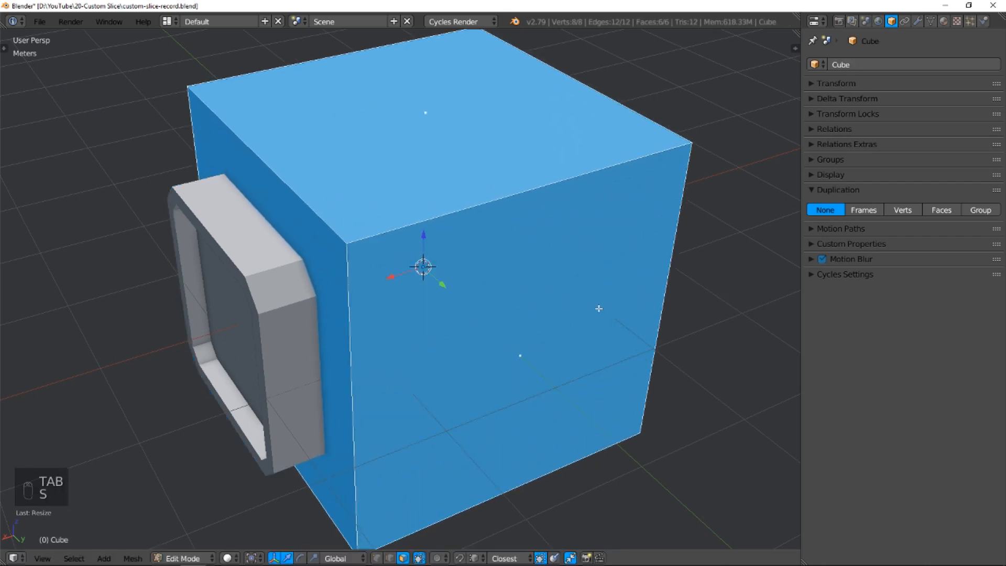
key(Tab)
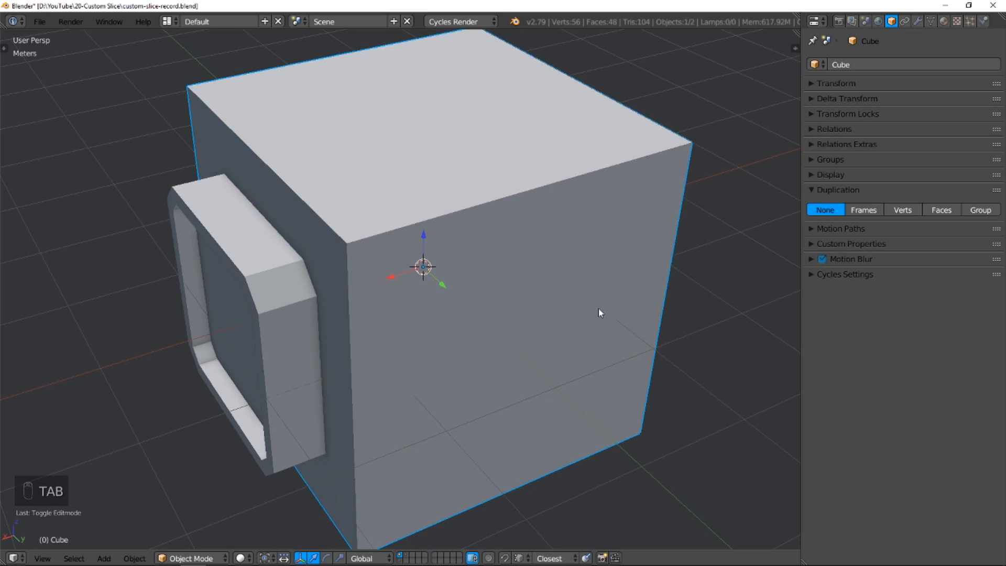
Step: Move the cube about 2 m along X so that it encloses only one end of the box
middle_drag(596, 304, 524, 298)
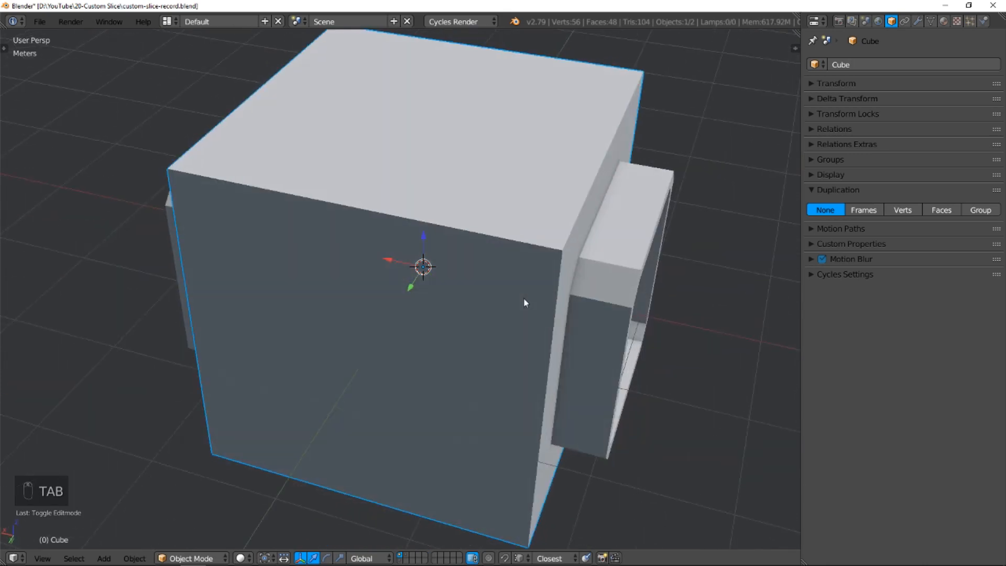
key(g)
key(x)
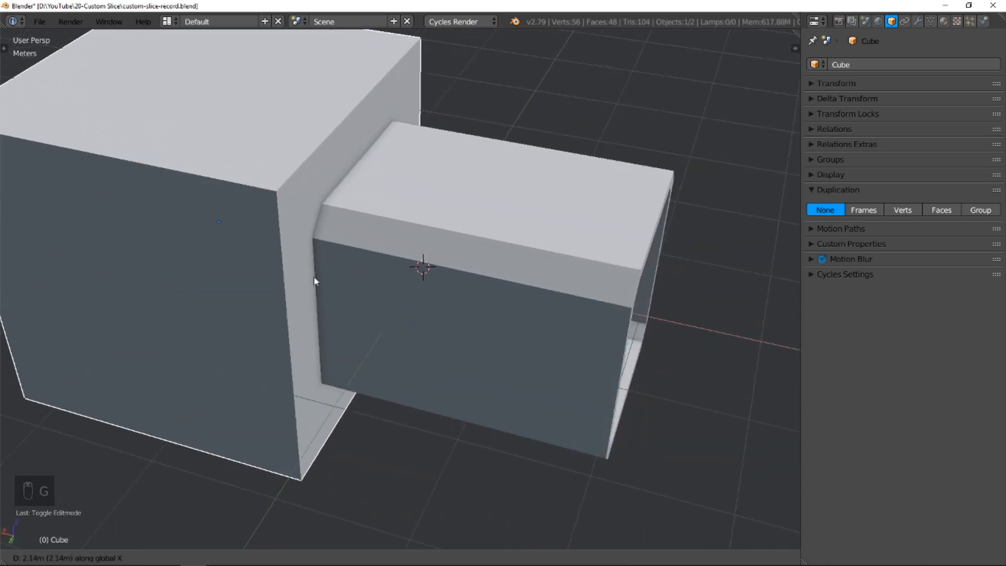
click(328, 281)
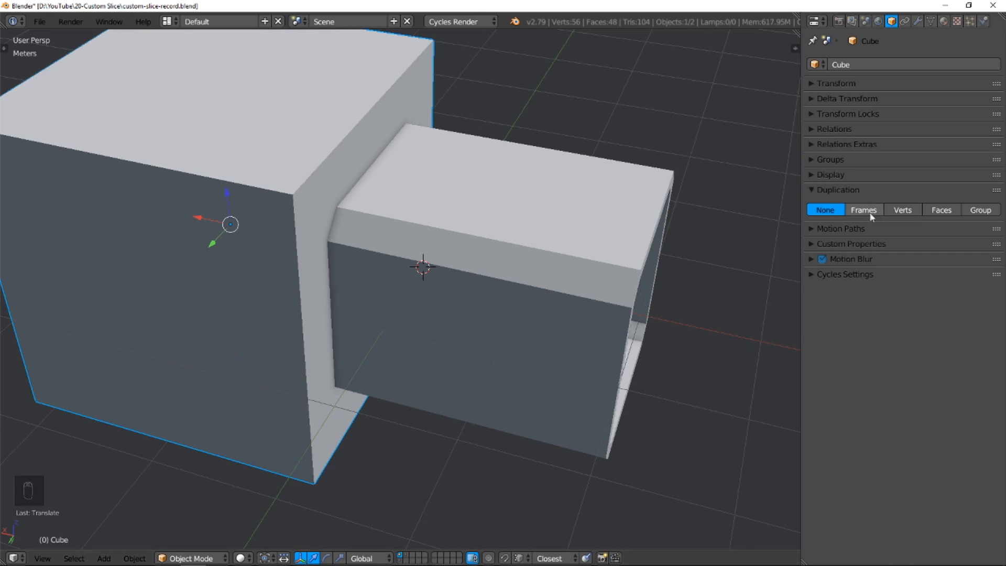
Step: Set the cube's maximum draw type to Wire
click(855, 175)
click(847, 266)
click(833, 238)
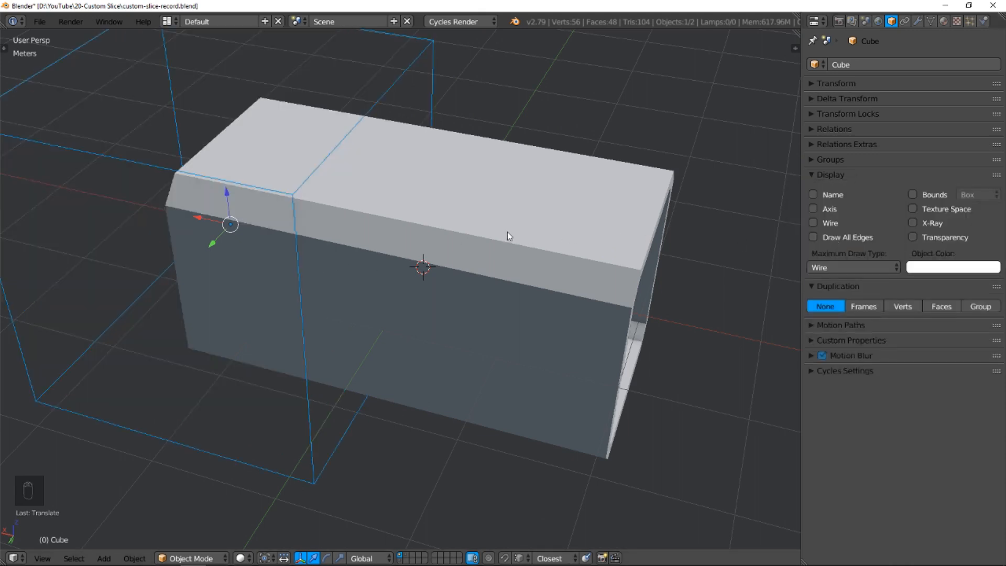
Step: Add a Boolean modifier to sliceMePls with the Intersect operation and the cube as its object
right_click(572, 227)
middle_drag(571, 226, 552, 222)
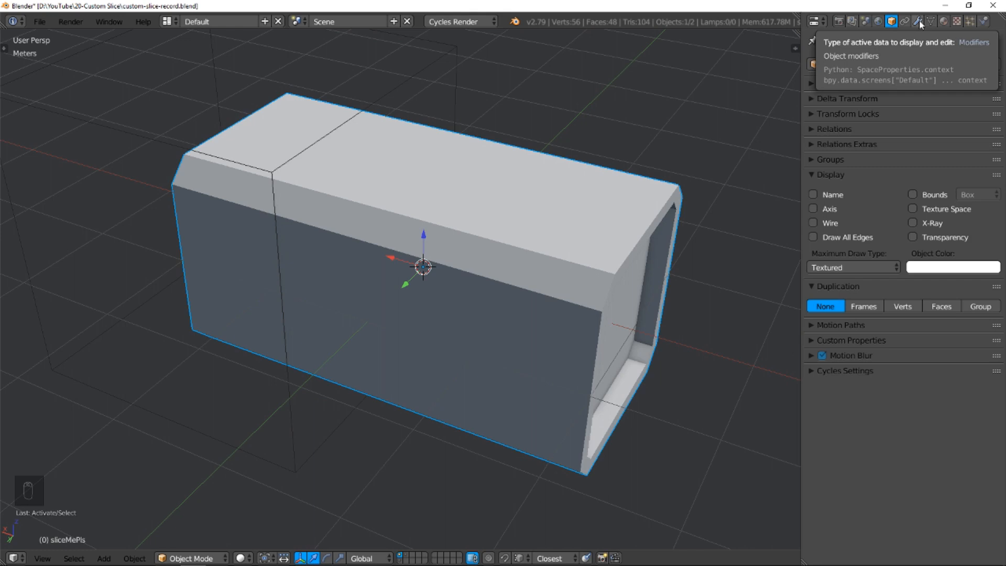
click(918, 21)
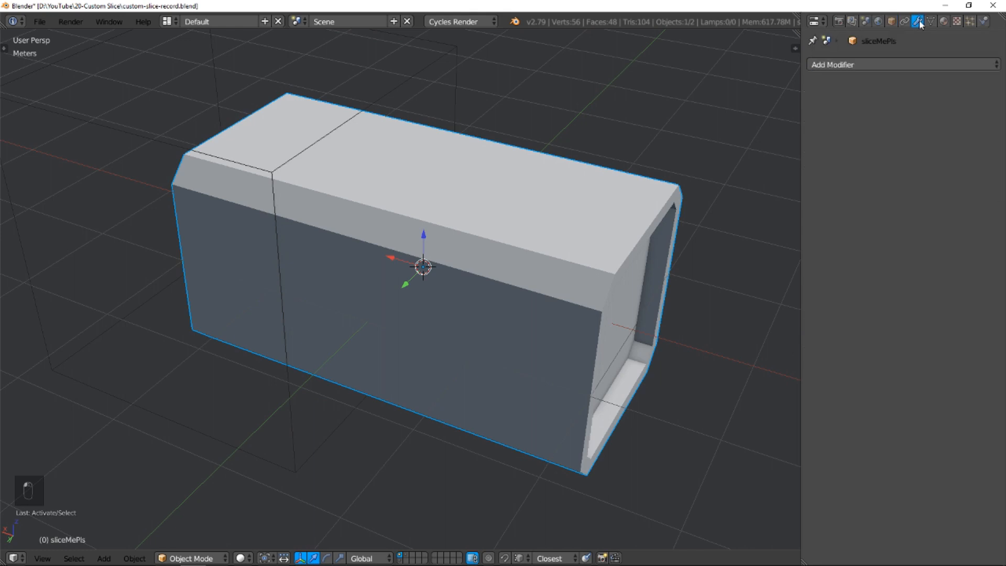
click(904, 64)
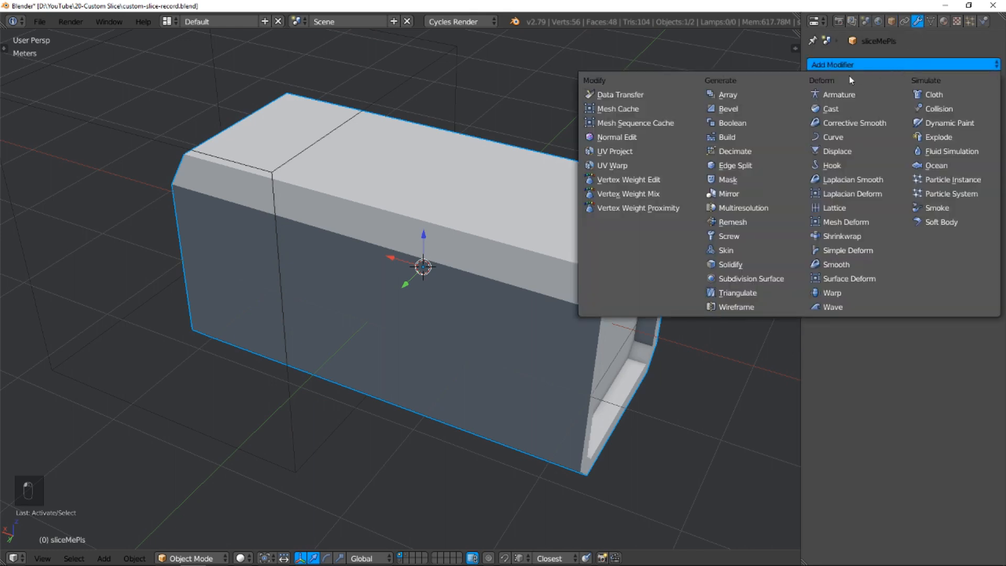
click(754, 123)
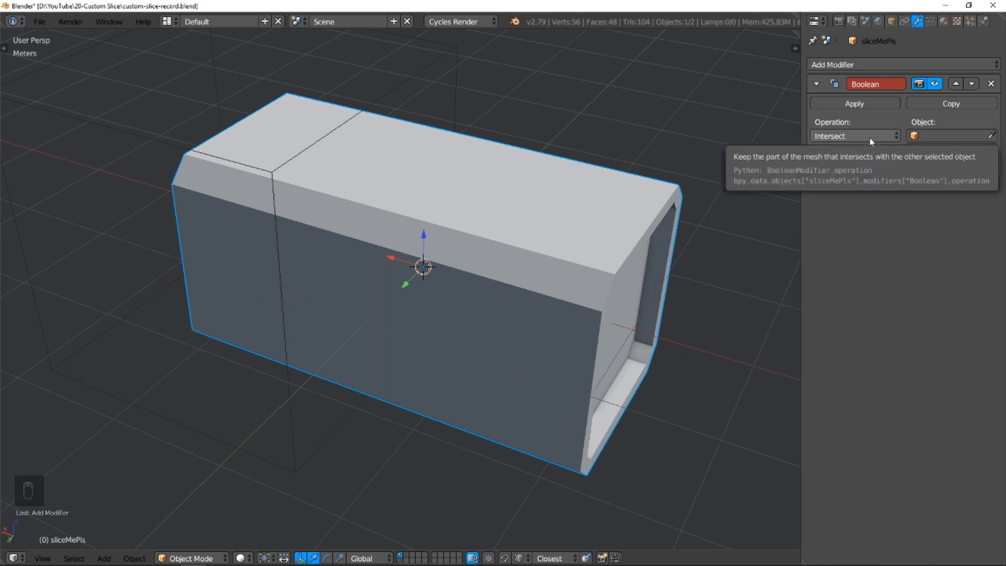
click(991, 136)
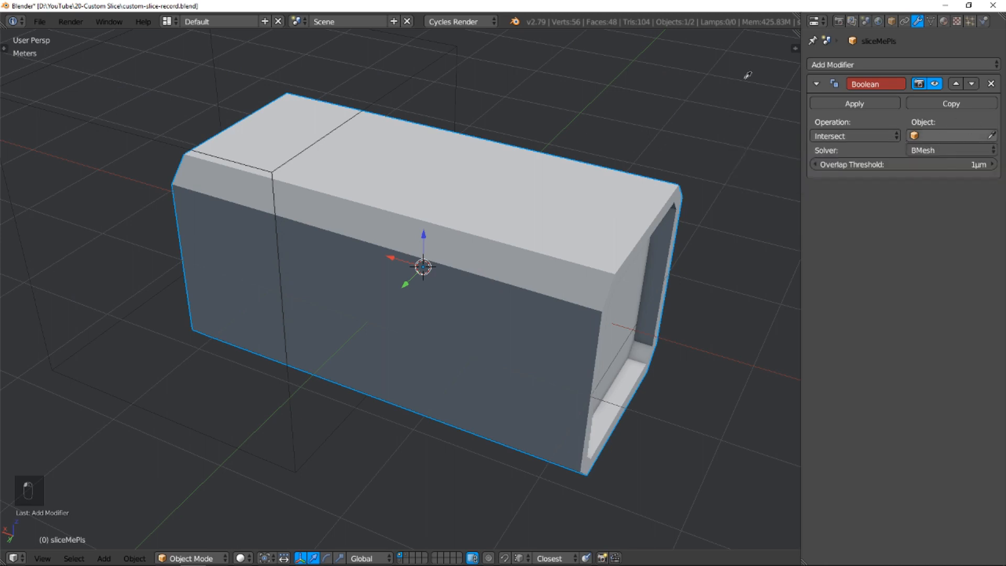
click(463, 65)
Step: Duplicate sliceMePls in place and set the copy's Boolean operation to Difference
shift+middle_drag(403, 109, 492, 158)
right_click(372, 171)
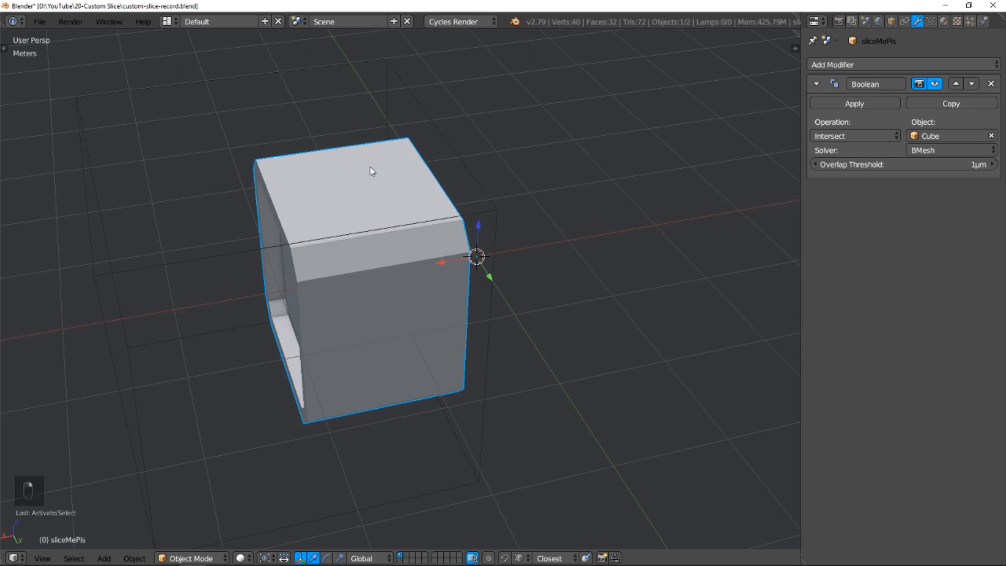
middle_drag(456, 158, 412, 157)
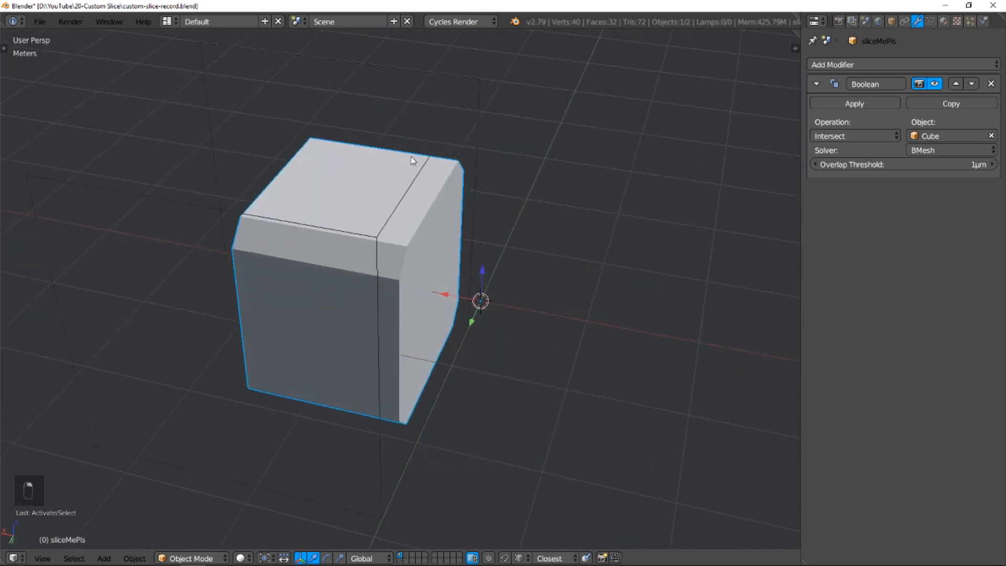
key(shift+d)
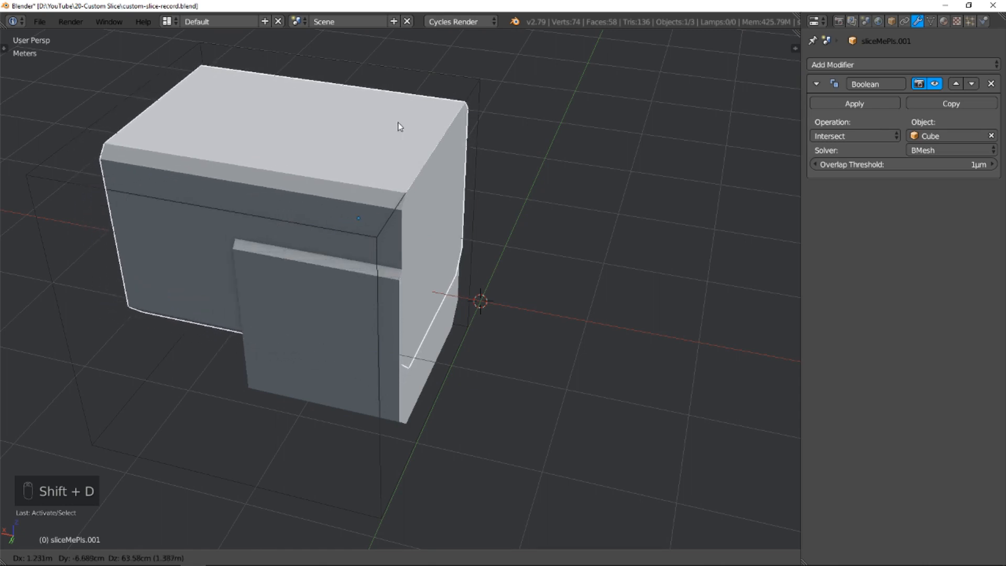
right_click(398, 122)
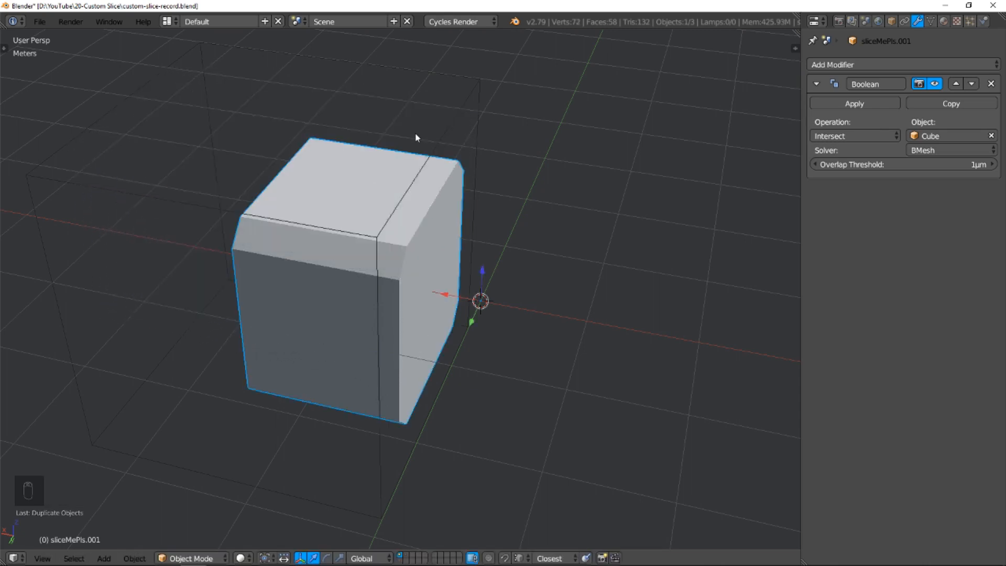
click(859, 136)
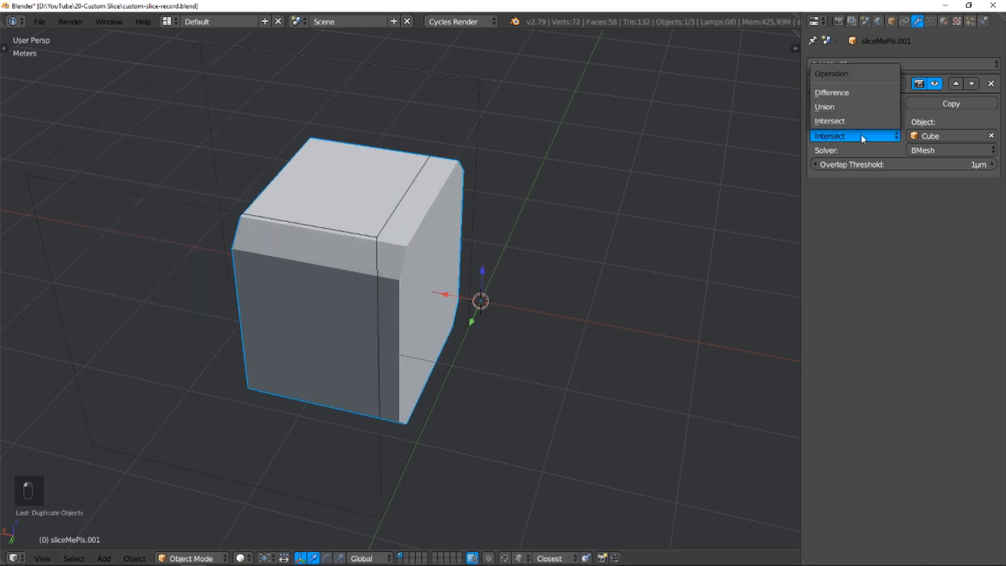
click(868, 92)
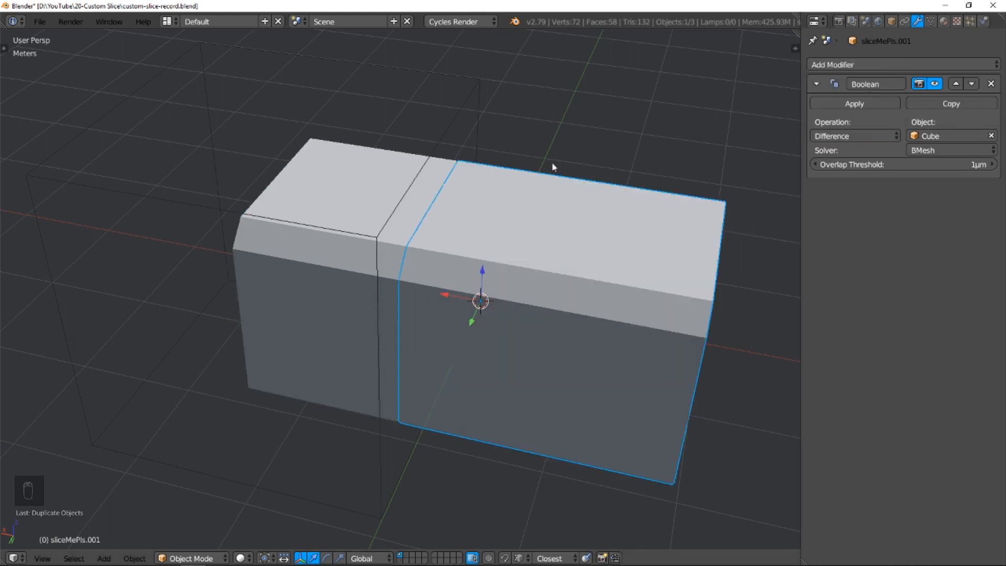
middle_drag(440, 197, 456, 203)
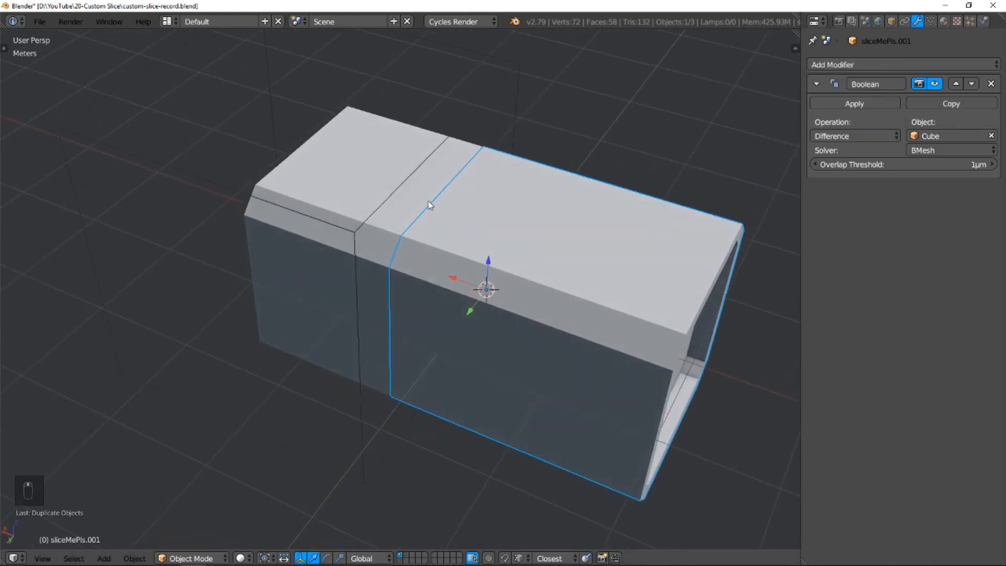
Step: Enable wire display on both sliced box pieces and deselect everything
click(891, 21)
click(813, 222)
click(413, 149)
click(834, 226)
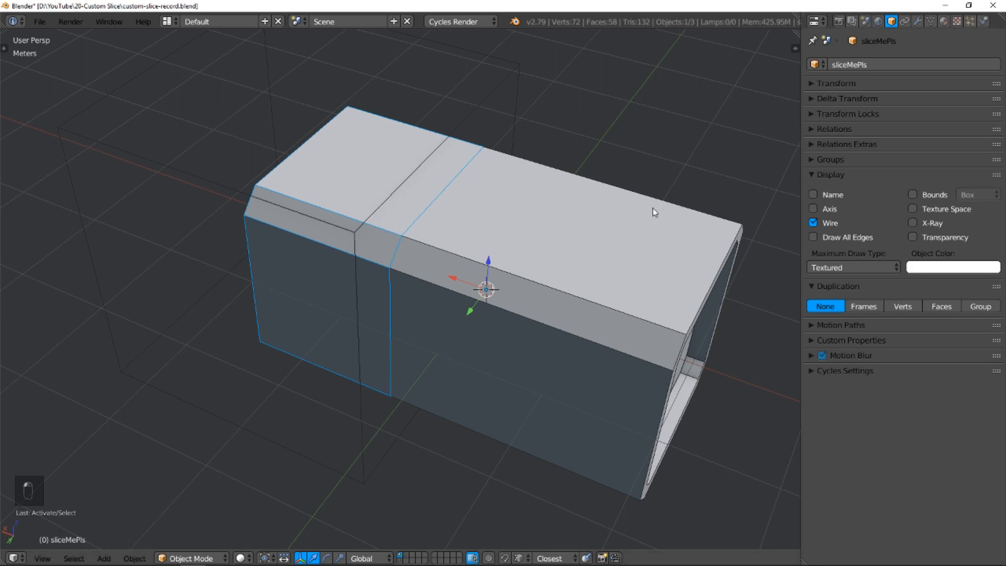
key(a)
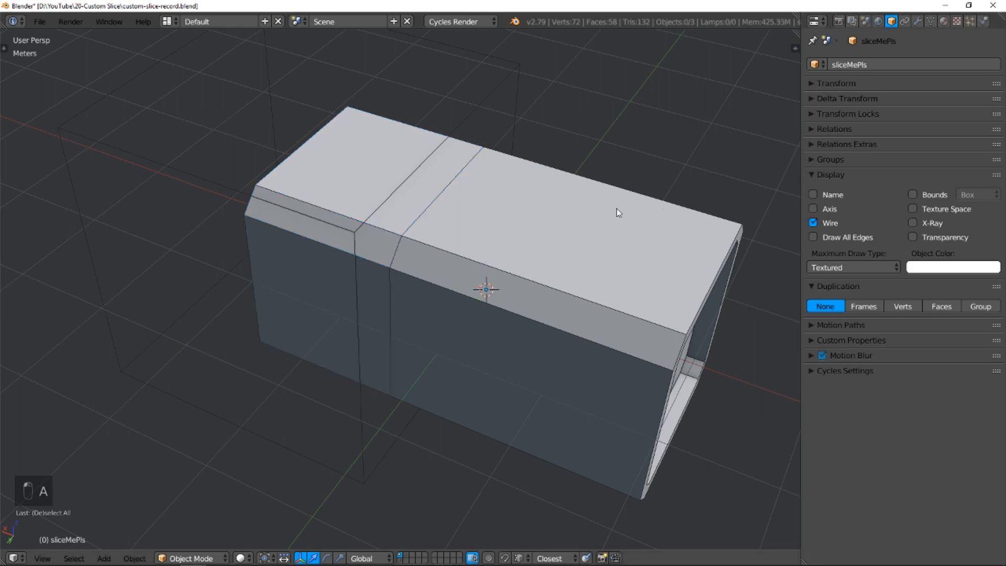
Step: Slide the wireframe cutter cube along X to try out different slice positions on the box
mouse_move(571, 182)
middle_down()
mouse_move(622, 141)
mouse_move(626, 85)
mouse_move(576, 96)
mouse_move(559, 136)
mouse_move(562, 168)
middle_up()
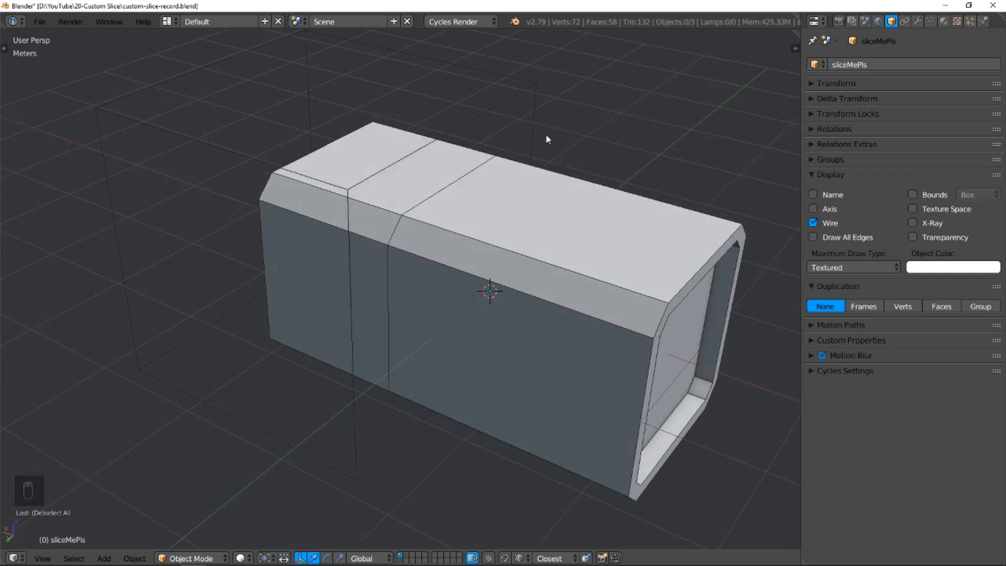
right_click(537, 123)
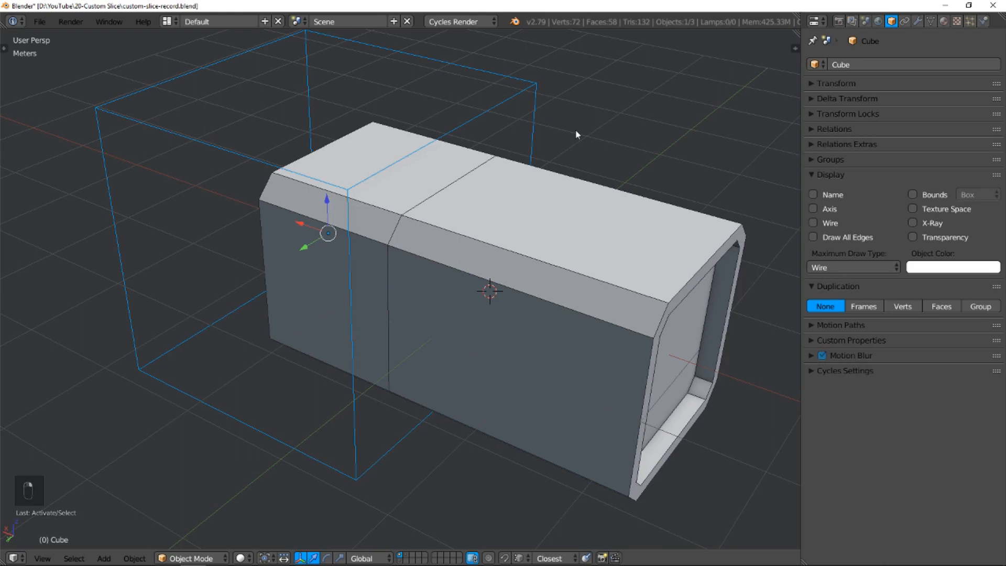
key(g)
key(x)
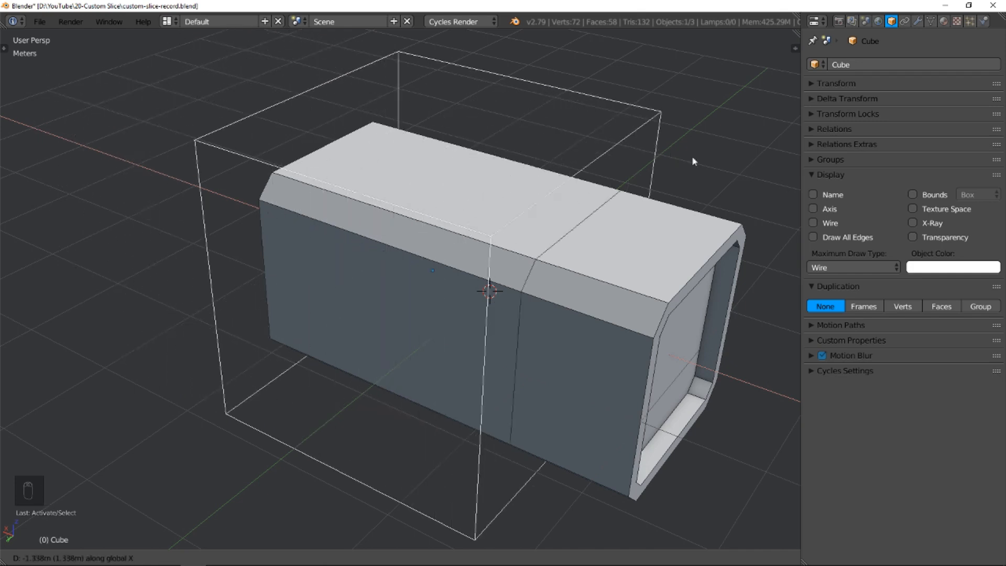
click(543, 136)
Step: In top orthographic view, move the cutter cube along X so that it overlaps the box's negative-X end
middle_drag(543, 136, 520, 157)
key(KP_7)
key(KP_5)
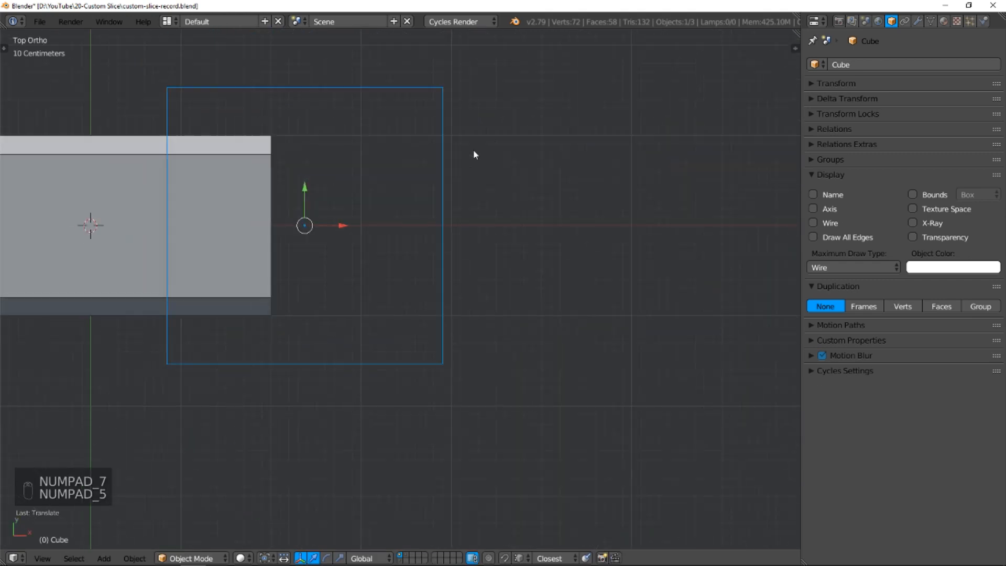
key(g)
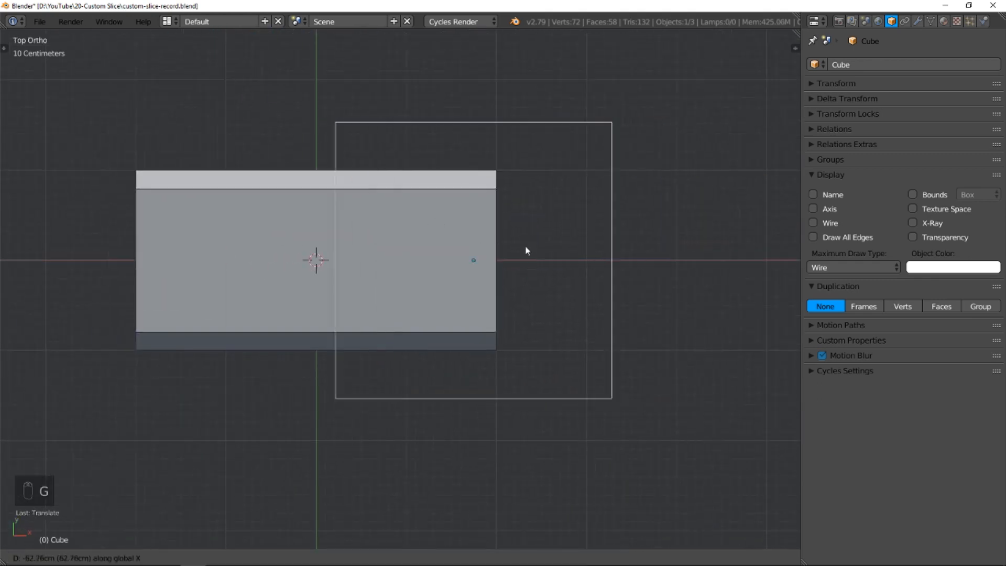
click(168, 237)
shift+middle_drag(208, 246, 409, 250)
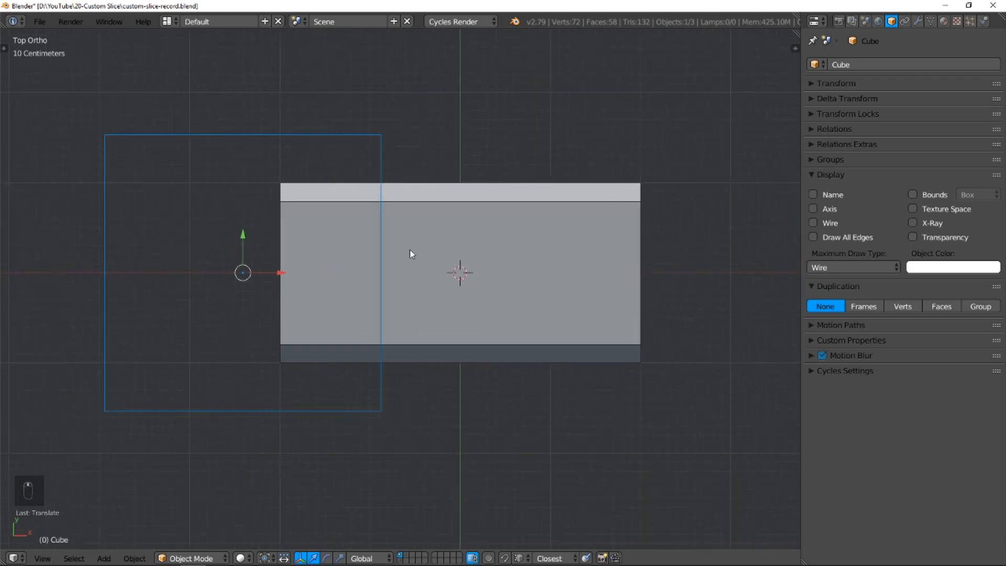
Step: Add four evenly spaced loop cuts parallel to the X axis around the cutter cube
key(Tab)
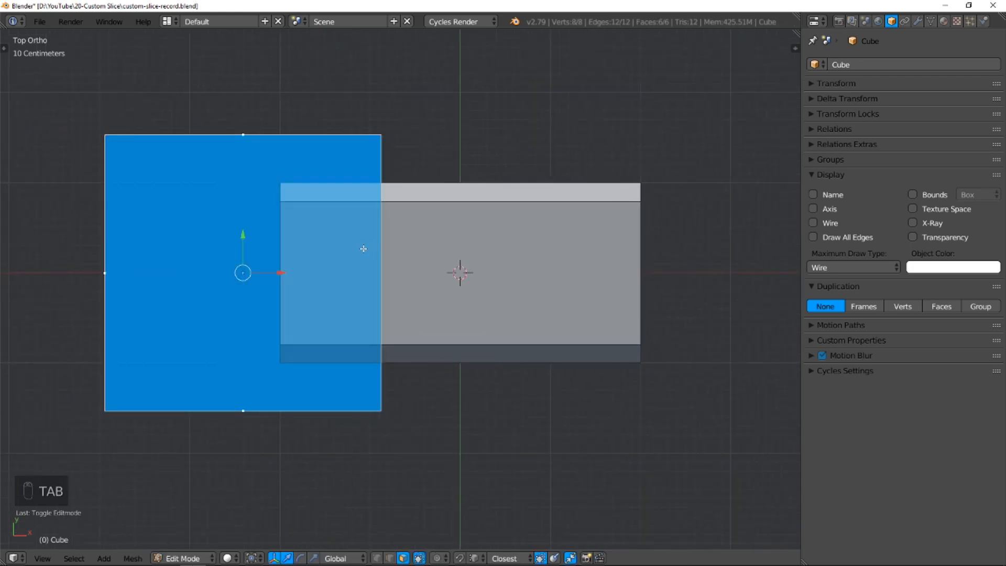
key(ctrl+r)
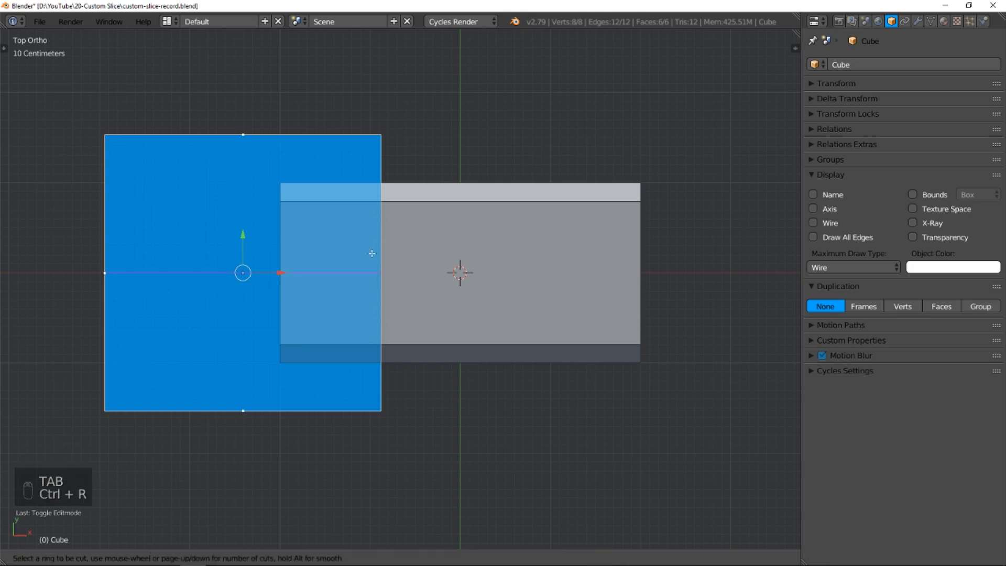
scroll(383, 264, up, 3)
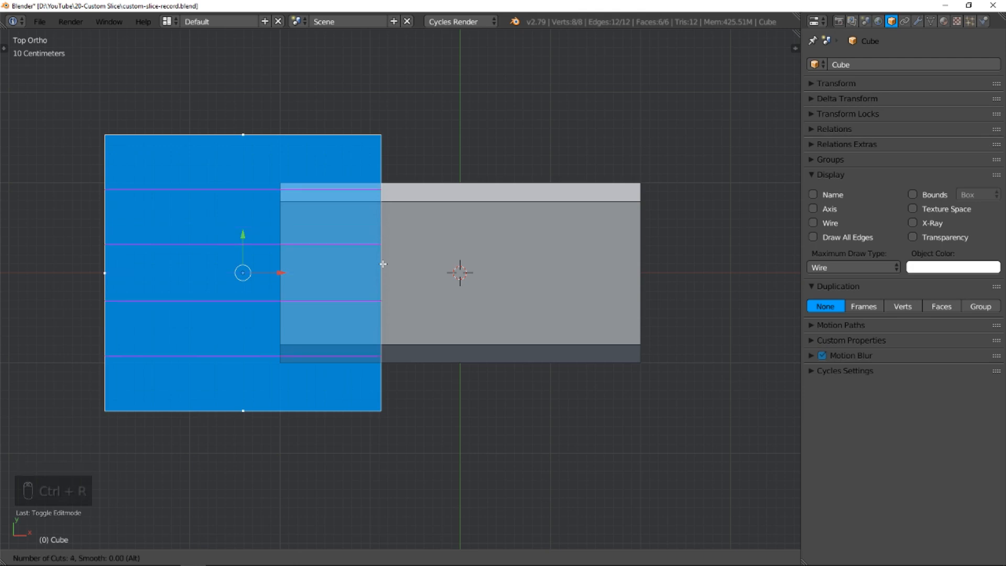
click(383, 264)
right_click(383, 264)
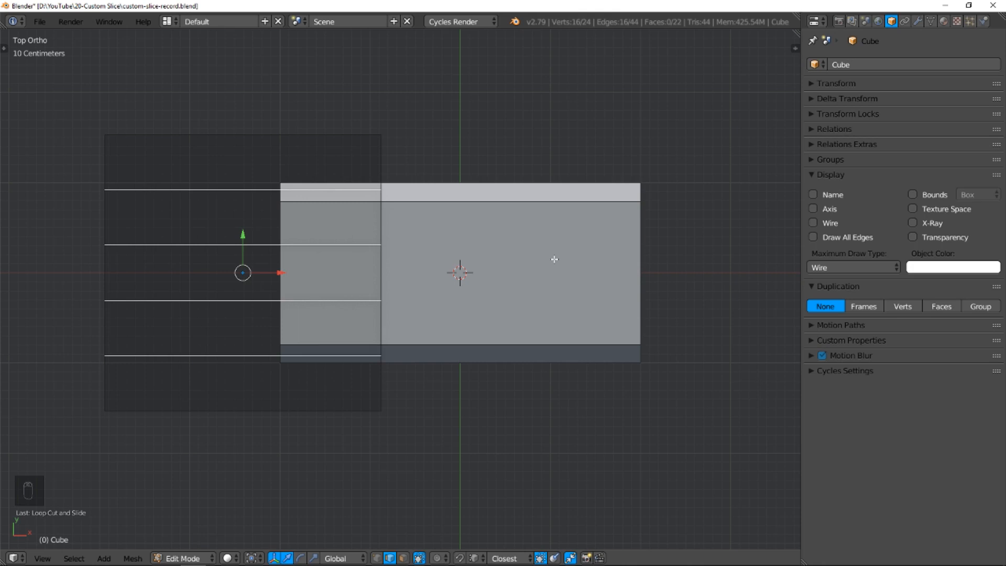
Step: Scale the four new edge loops closer together along Y to about 0.64
key(s)
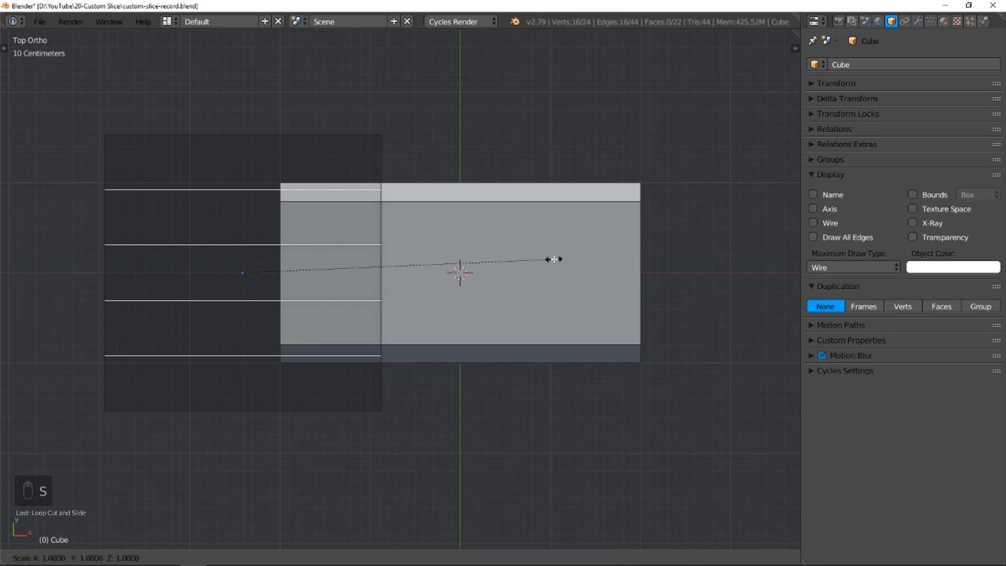
key(y)
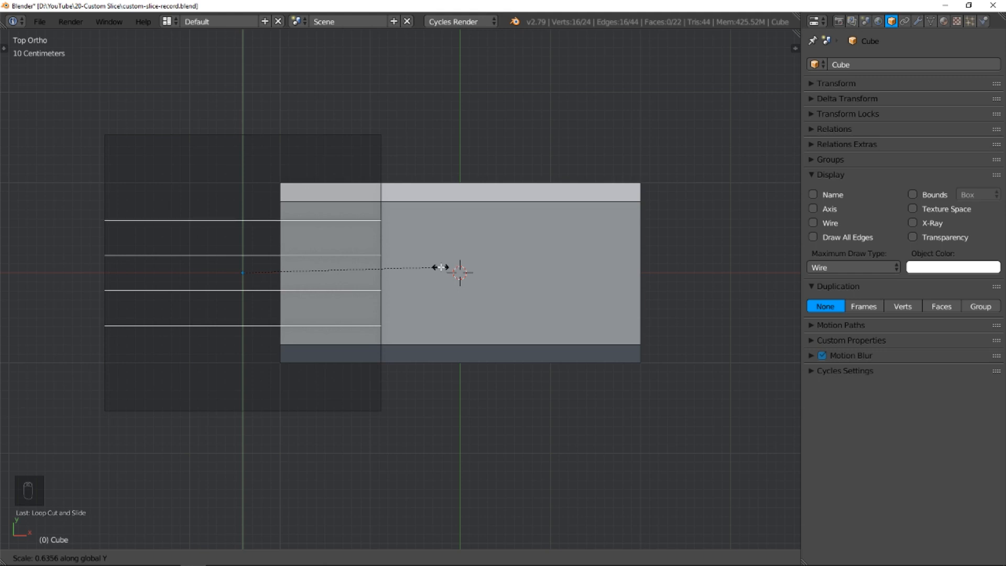
click(441, 267)
Step: In face selection mode, move the middle face of the cutter's positive-X side outward along X and return to Object Mode
middle_drag(442, 271, 399, 214)
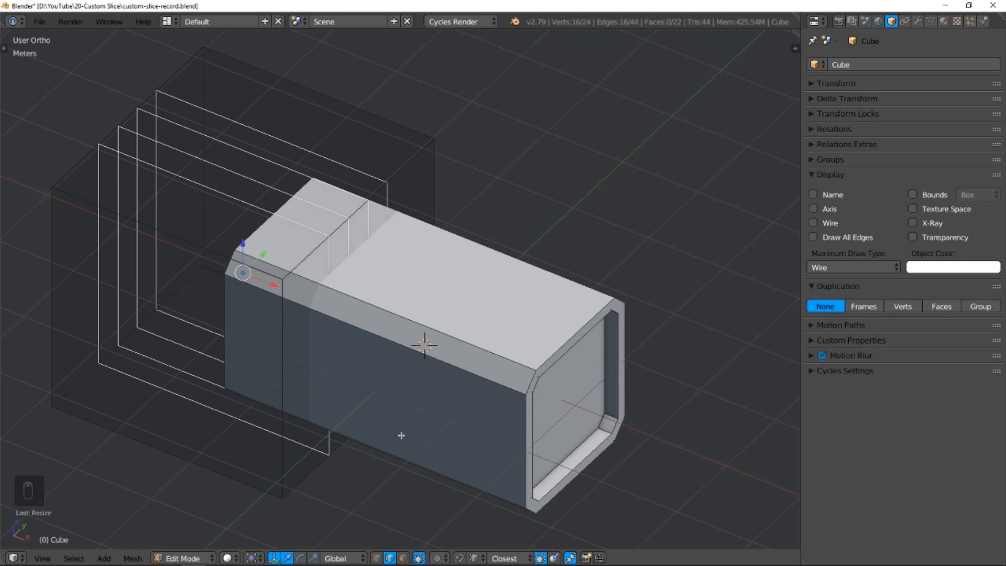
click(403, 558)
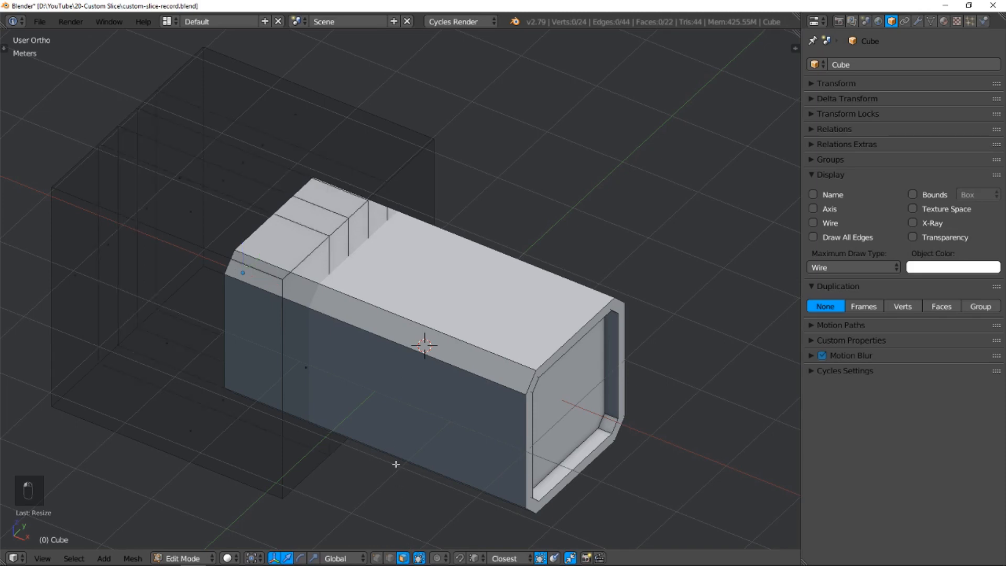
right_click(363, 231)
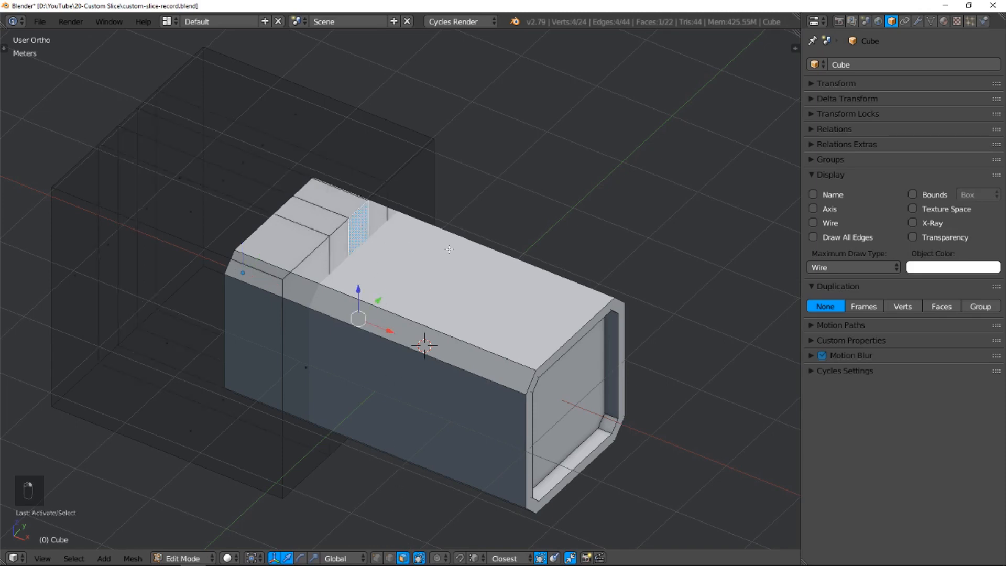
key(g)
key(x)
click(472, 268)
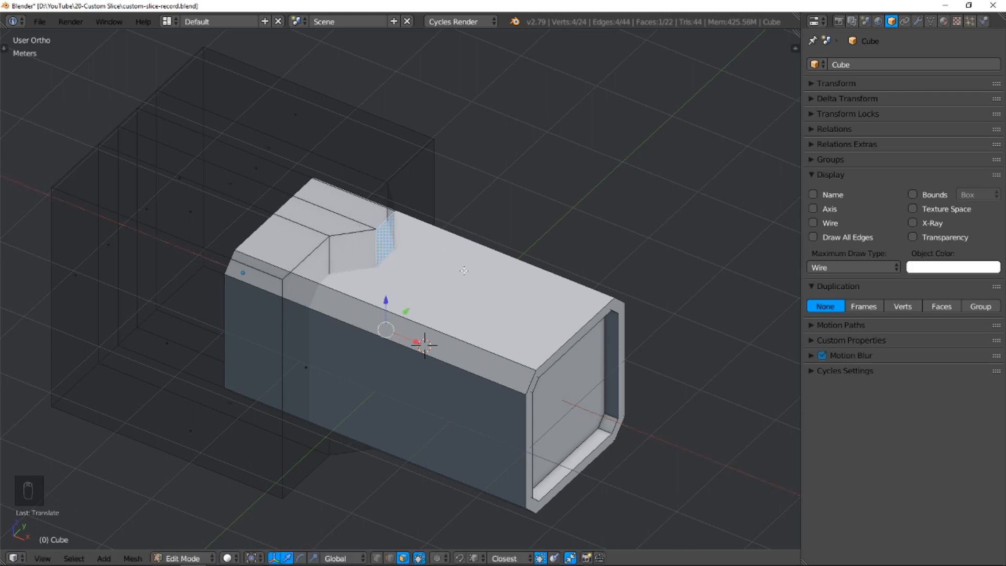
key(Tab)
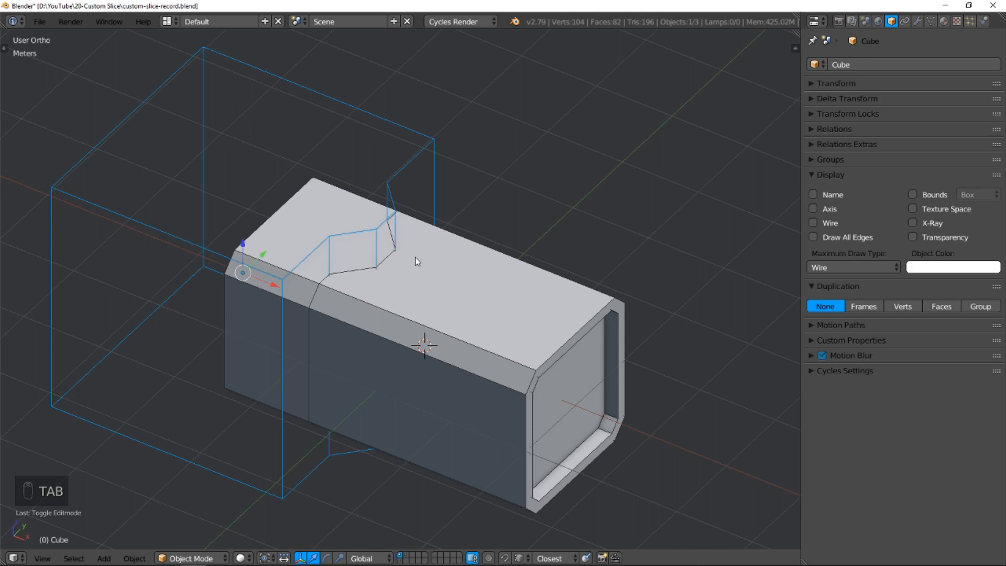
Step: Add a Bevel modifier with 6 segments to the cutter cube
middle_drag(400, 250, 422, 359)
scroll(372, 297, up, 6)
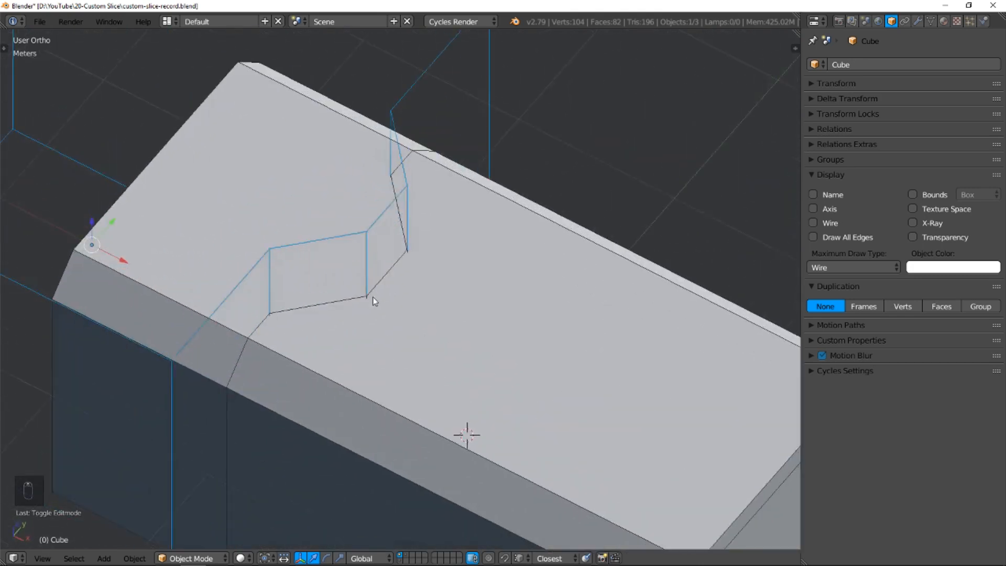
middle_drag(394, 284, 404, 292)
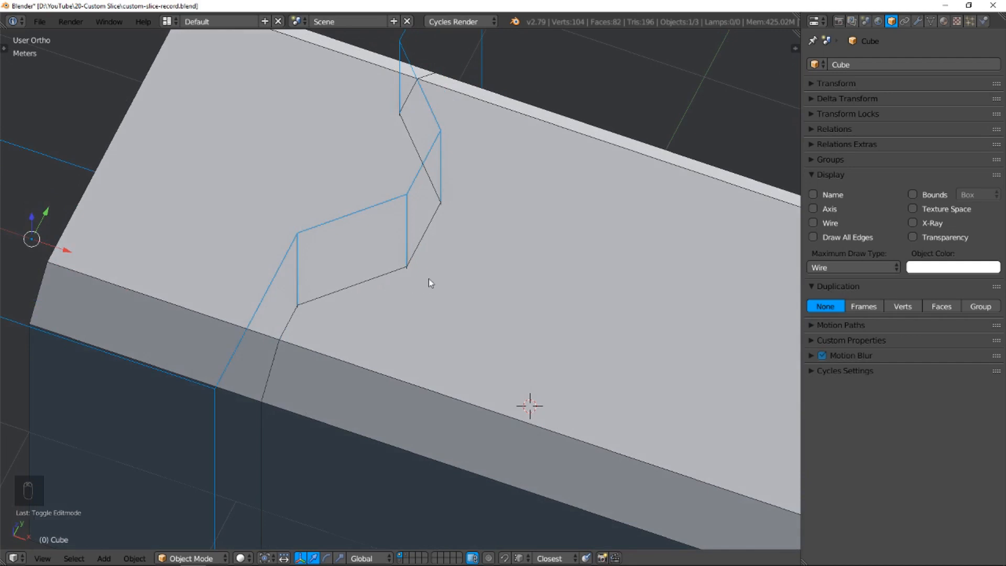
click(918, 21)
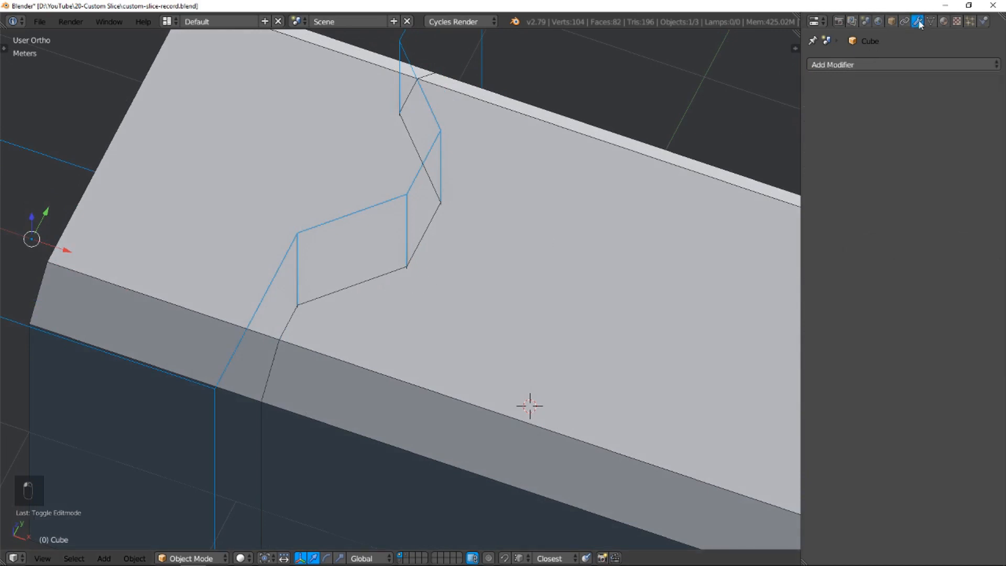
click(883, 61)
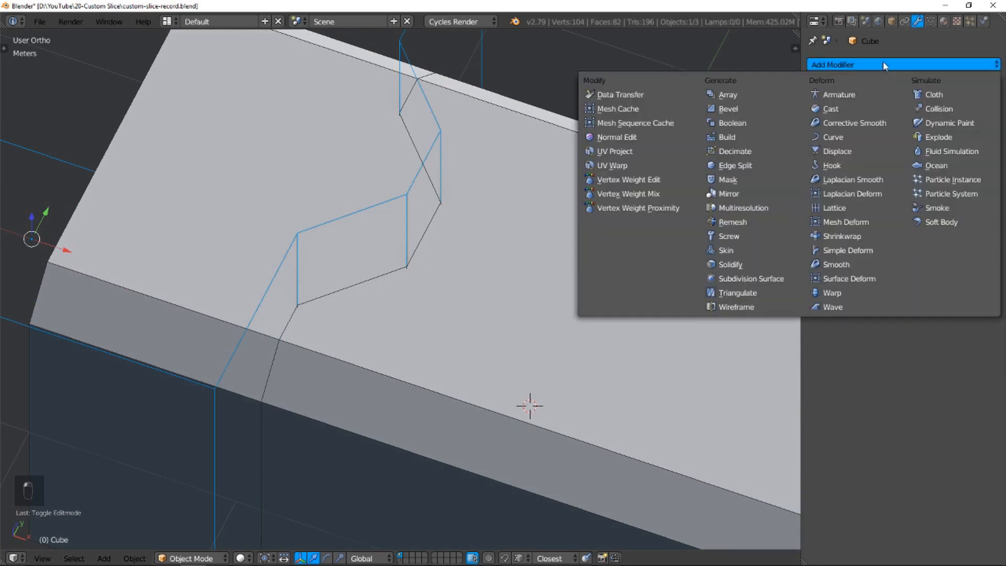
click(764, 109)
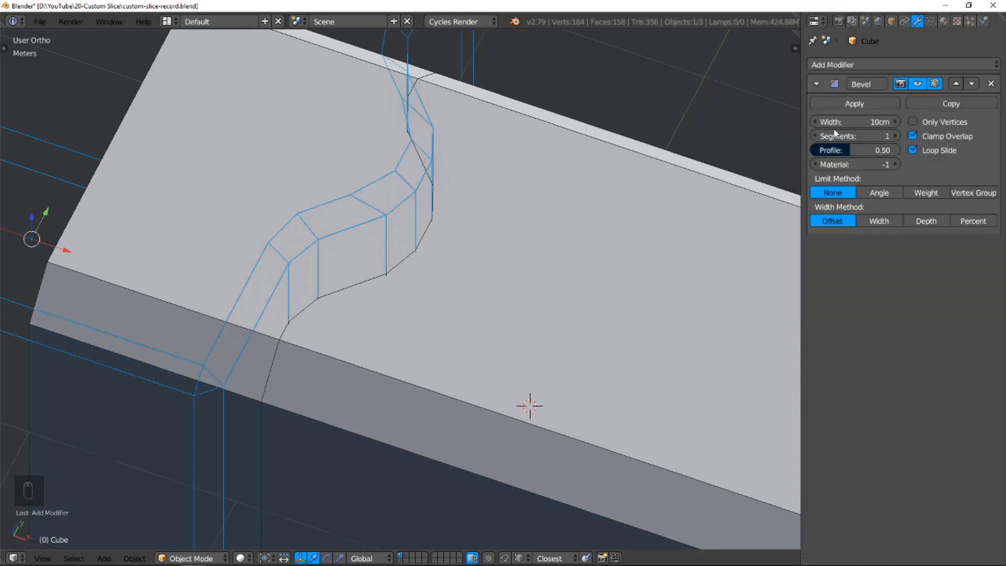
click(862, 135)
text(6)
key(Return)
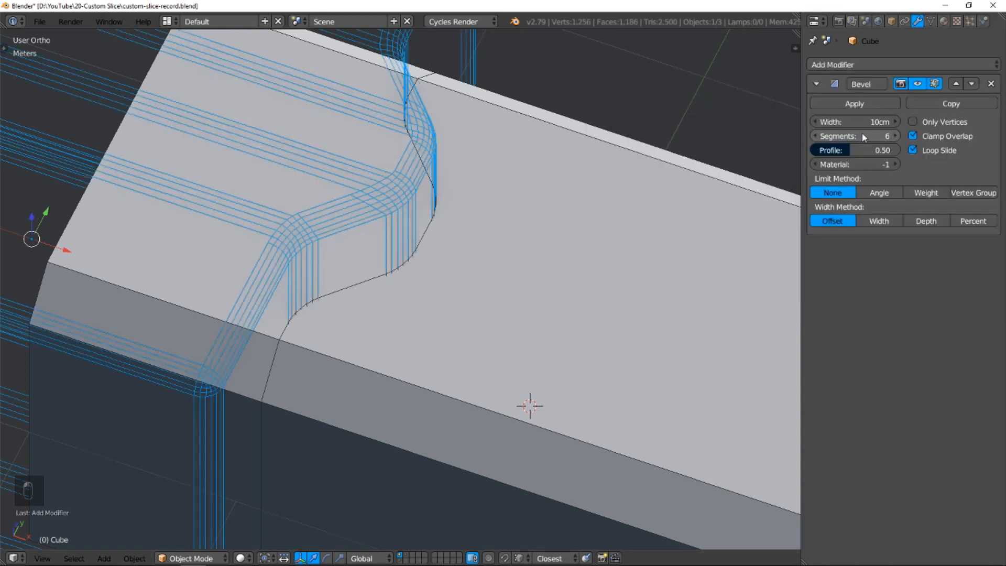
Step: Set the cutter's Bevel modifier width to 2cm
click(868, 122)
text(2cm)
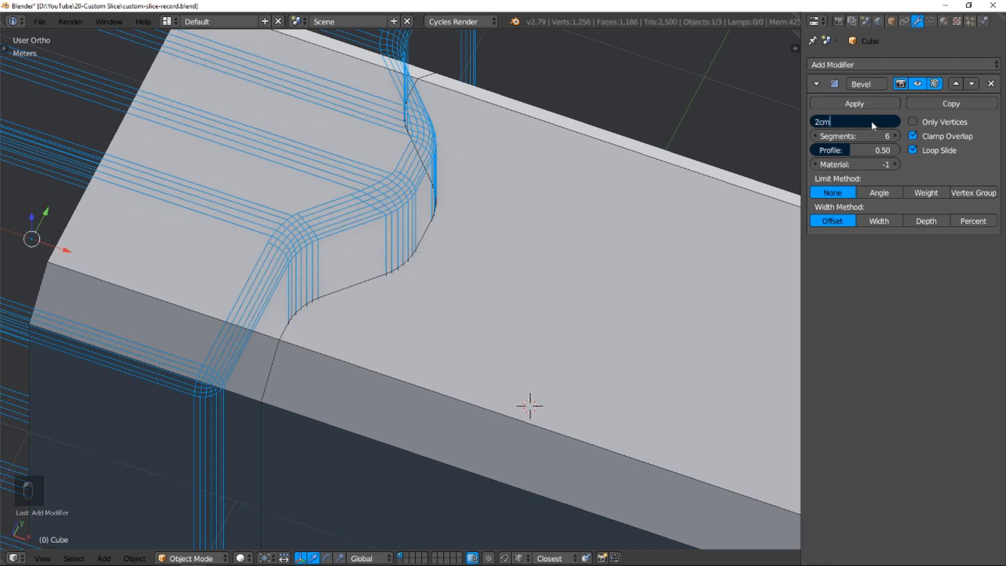
key(Return)
mouse_move(853, 122)
mouse_down()
mouse_move(843, 122)
mouse_move(885, 121)
mouse_move(853, 122)
mouse_up()
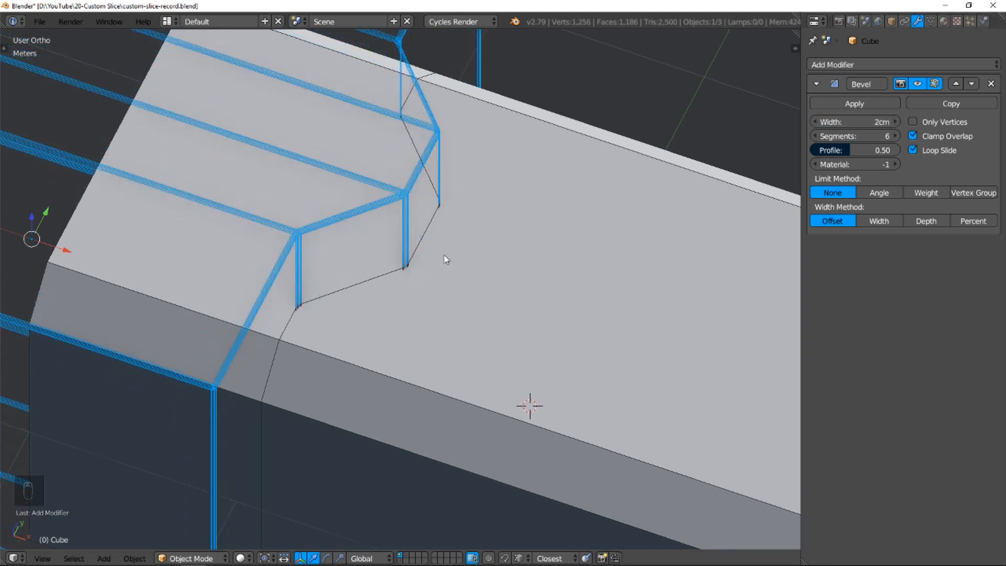
Step: Reposition the beveled cutter along X near the negative-X end of the box
scroll(440, 257, down, 2)
key(g)
key(x)
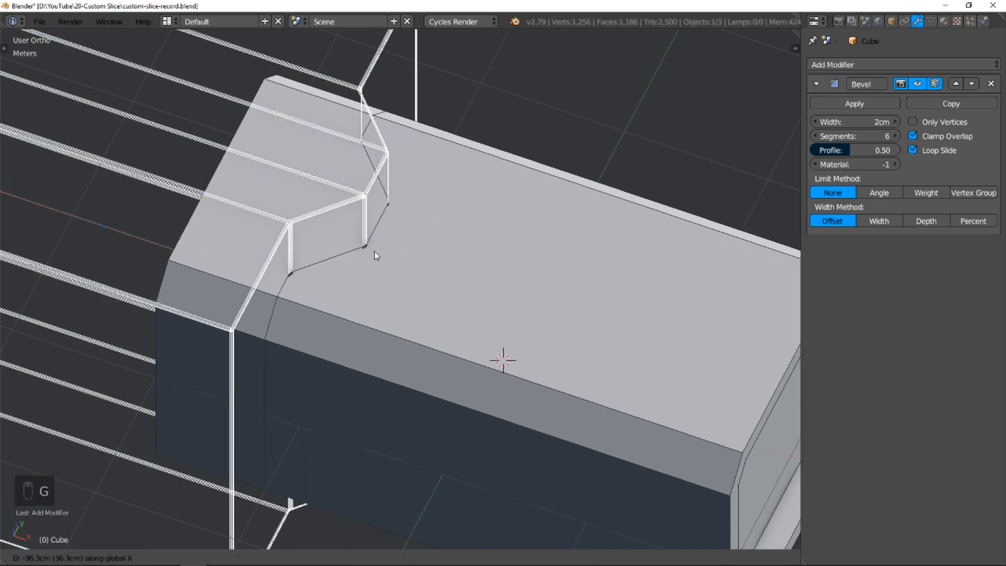
click(374, 250)
Step: Add an X-axis Mirror modifier to the cutter, using sliceMePls.001 as the mirror object
middle_drag(386, 253, 432, 288)
click(915, 65)
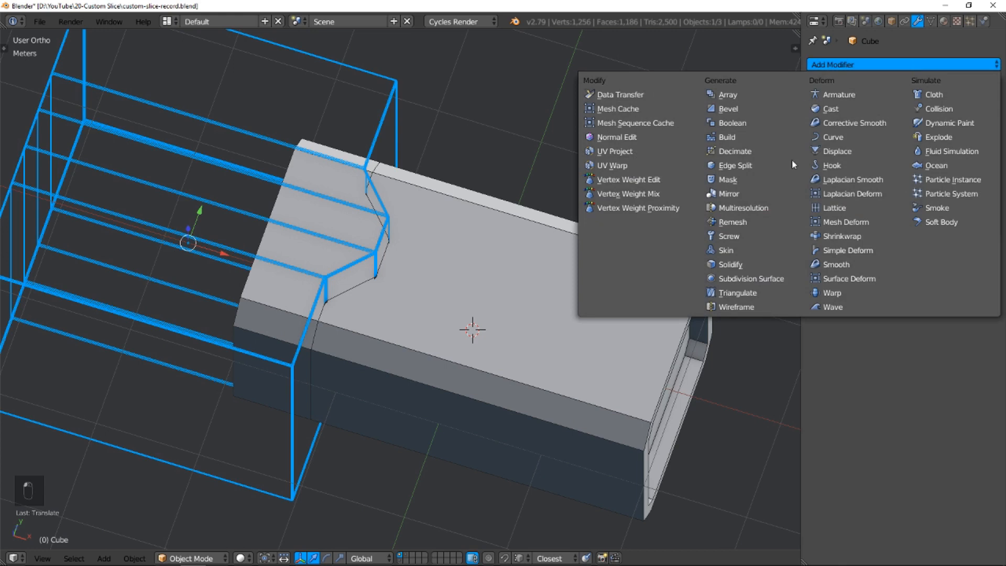
click(777, 193)
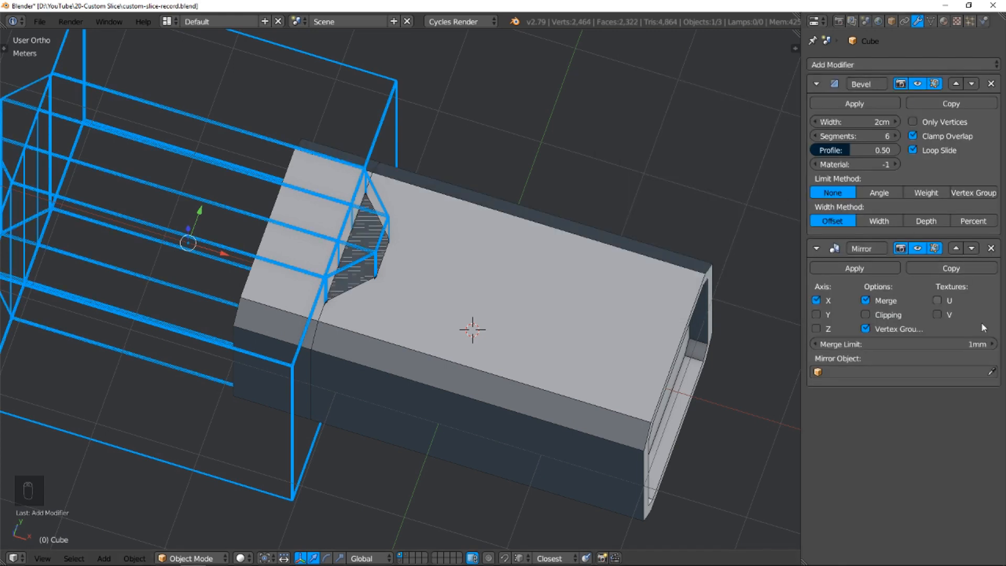
click(992, 373)
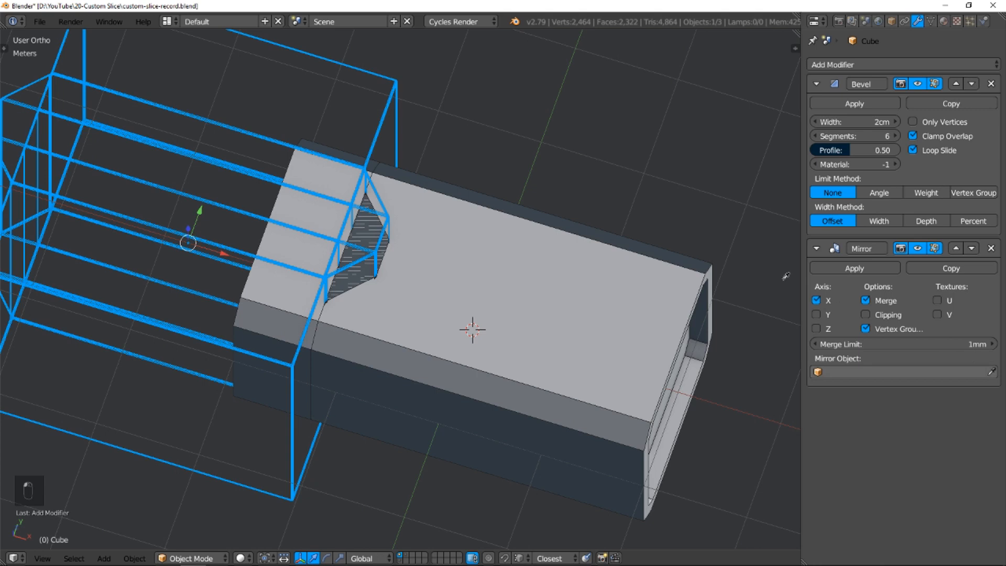
click(492, 215)
Step: Slide the mirrored cutter along X toward the box's centre and back out, leaving the two cuts near the box ends
mouse_move(505, 231)
middle_down()
mouse_move(539, 206)
mouse_move(496, 214)
middle_up()
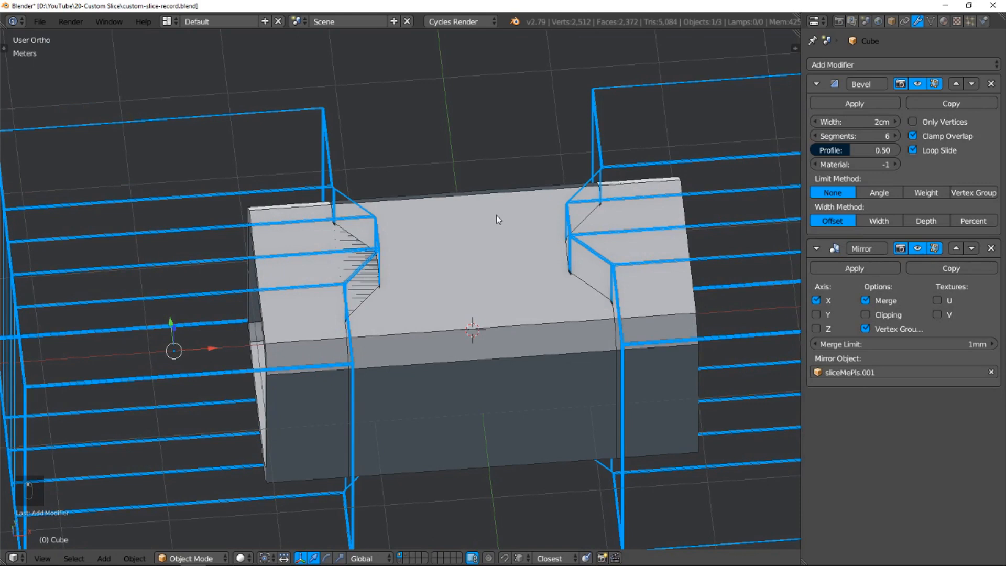
key(g)
key(x)
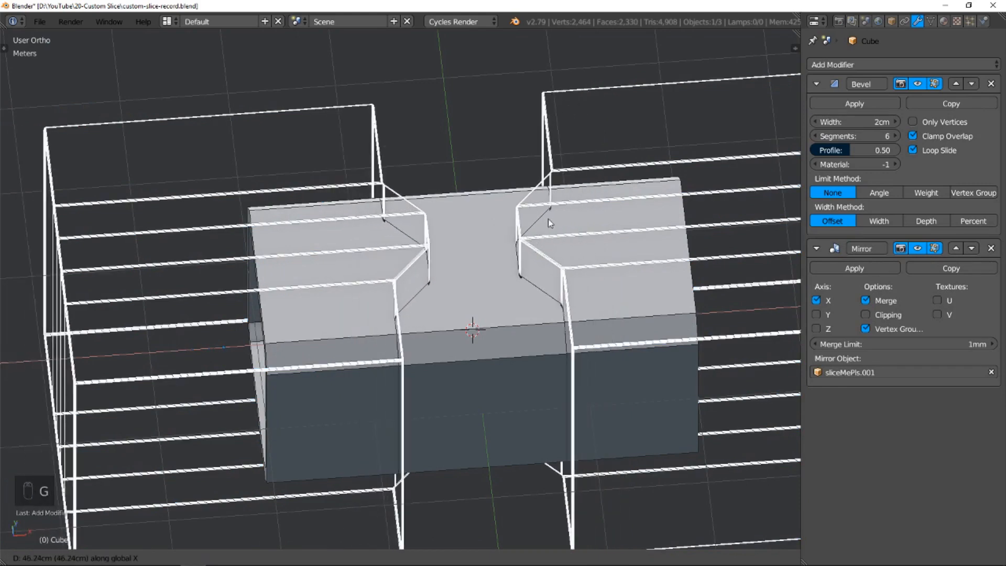
click(570, 224)
mouse_move(531, 209)
middle_down()
mouse_move(505, 220)
mouse_move(486, 206)
mouse_move(519, 174)
mouse_move(517, 213)
middle_up()
key(g)
key(x)
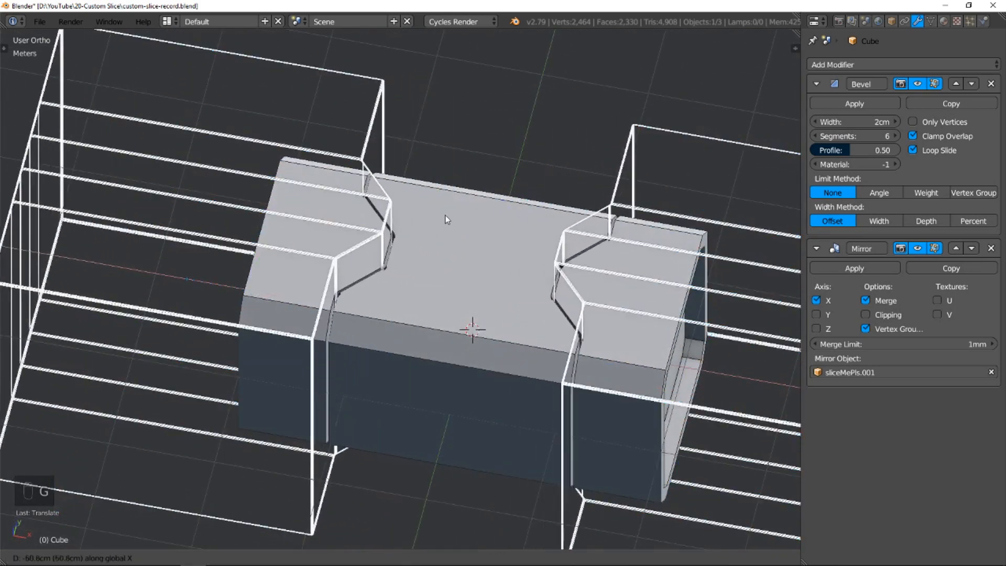
click(405, 217)
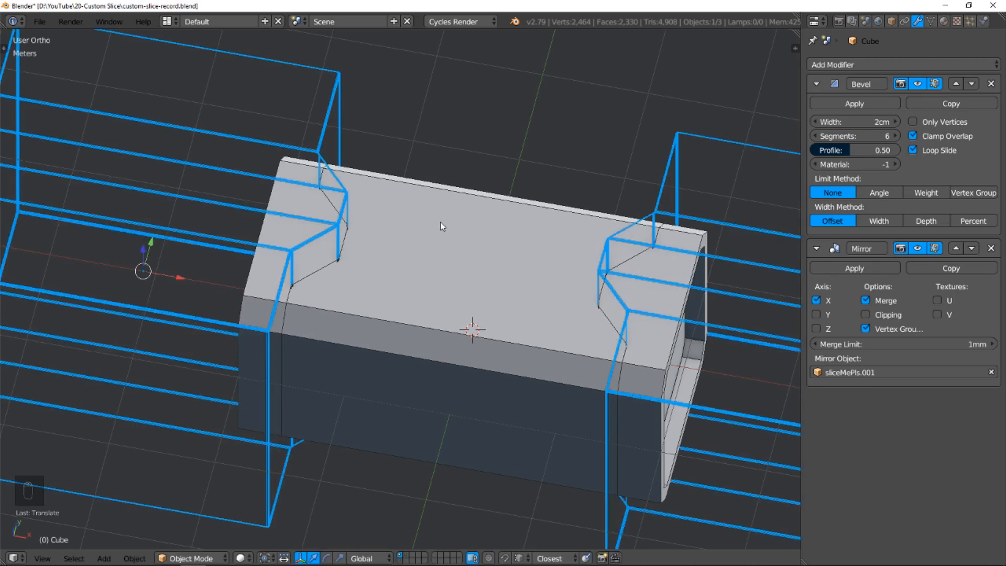
Step: Inspect both mirrored cuts on the box and hide the cutter cube
middle_drag(514, 237, 562, 230)
mouse_move(576, 223)
middle_down()
mouse_move(539, 222)
mouse_move(560, 218)
middle_up()
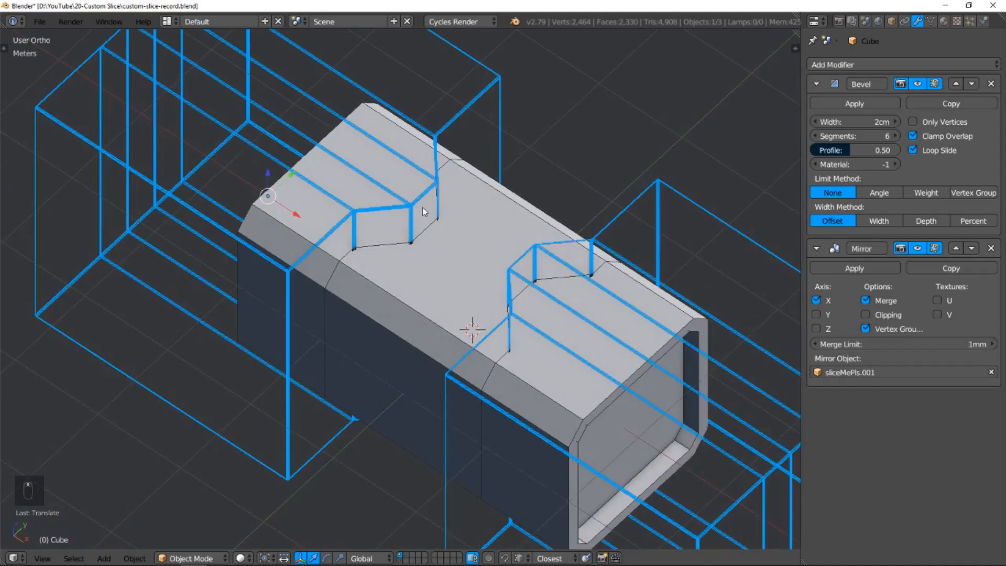
key(h)
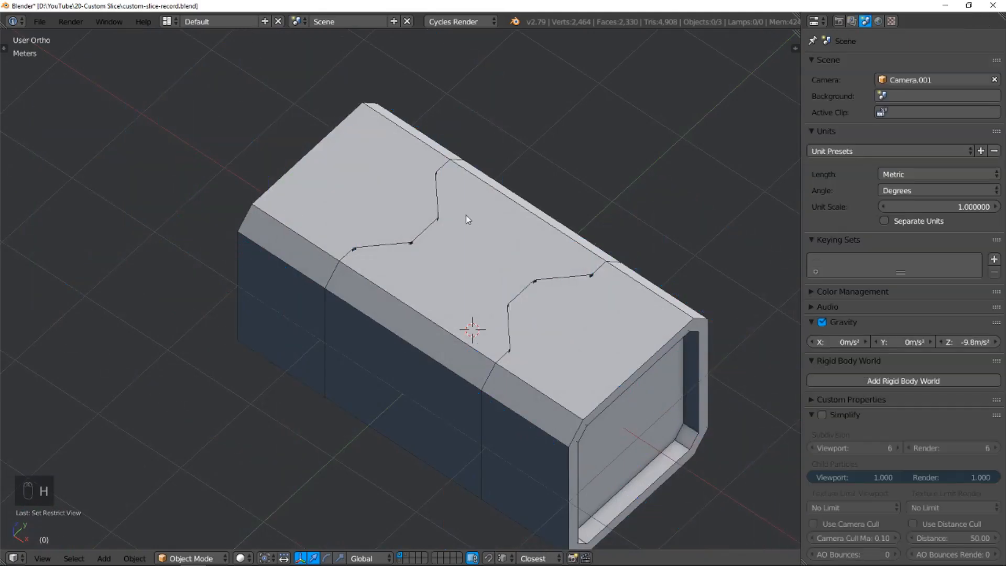
Step: Select both box pieces and convert them with Mesh from Curve/Meta/Surf/Text to bake in their Boolean modifiers
middle_drag(447, 224, 532, 203)
click(523, 215)
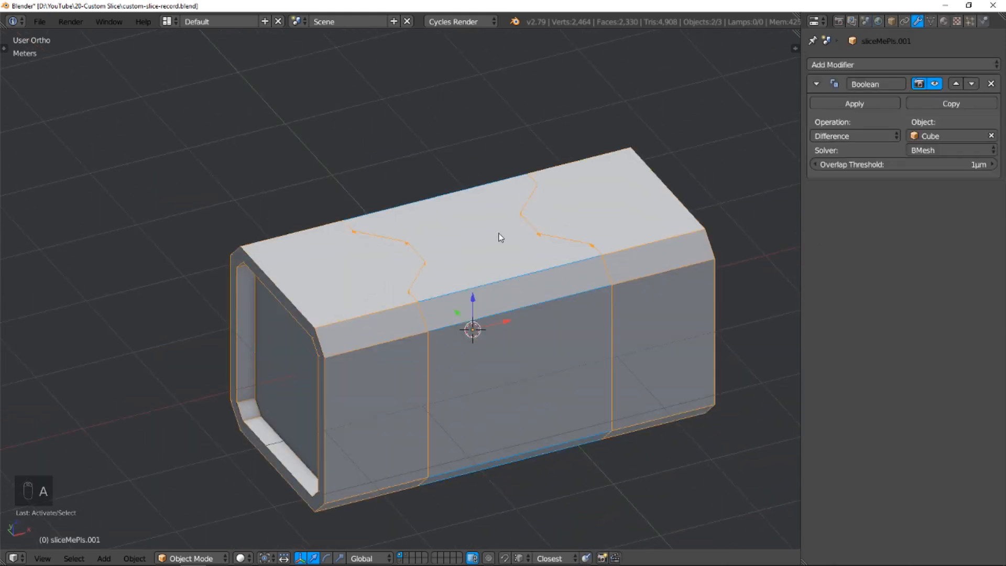
key(space)
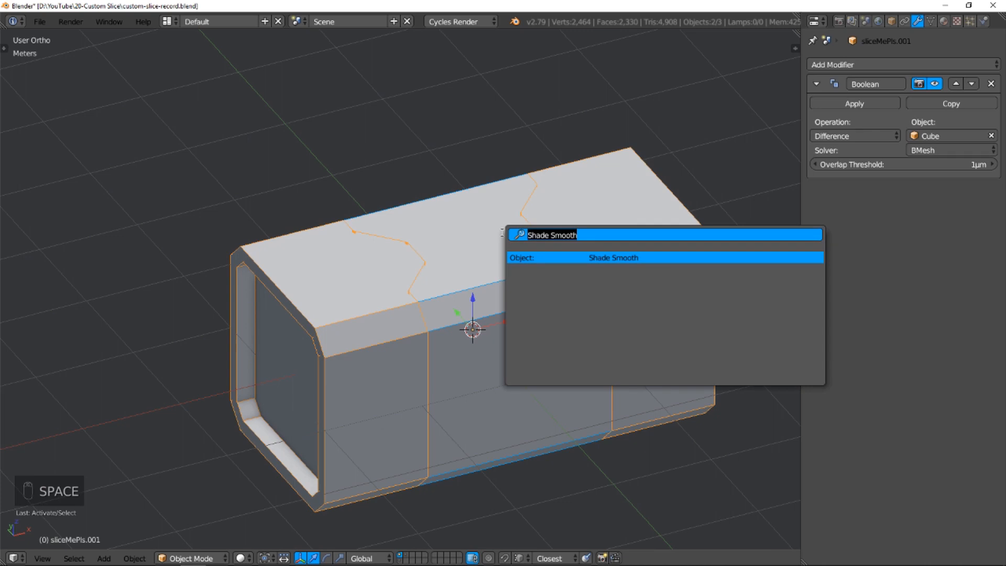
text(conver)
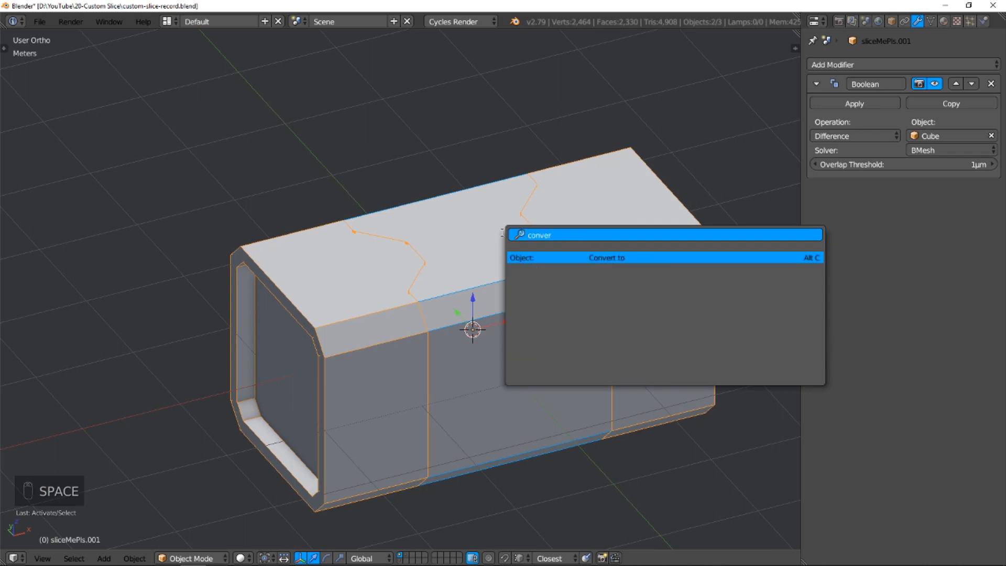
key(Return)
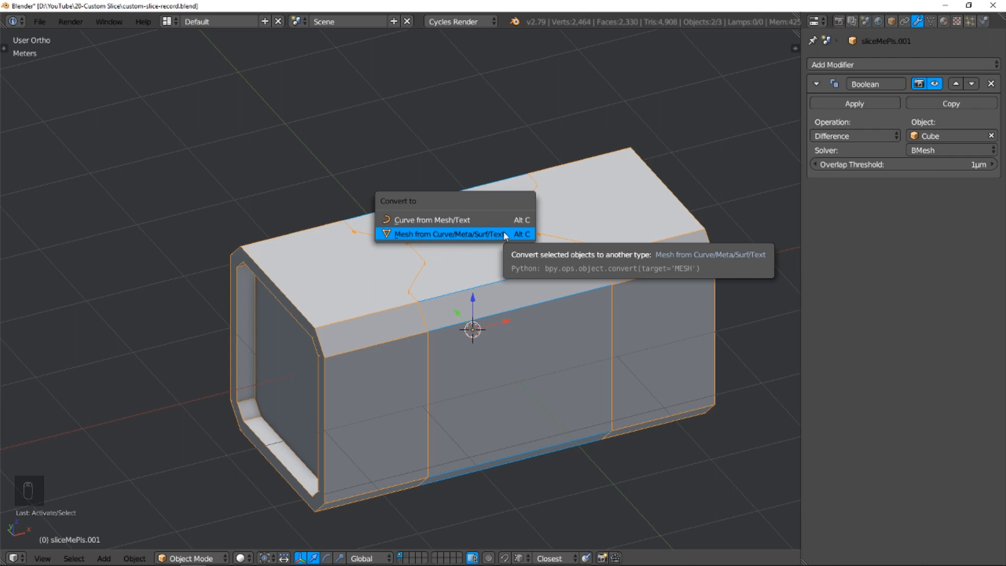
click(505, 236)
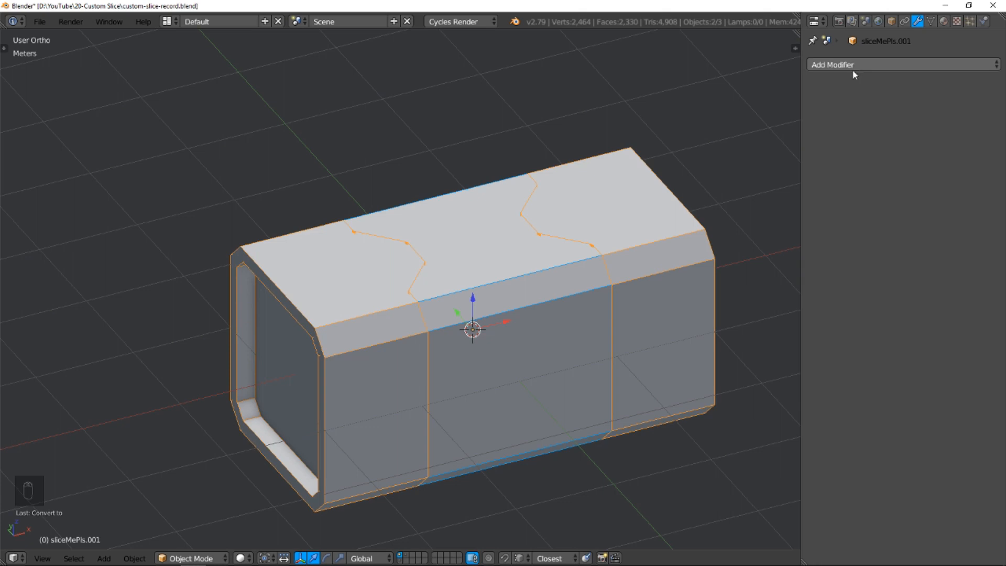
Step: Try moving the middle box piece and the two-ended outer piece away from each other
right_click(472, 242)
key(g)
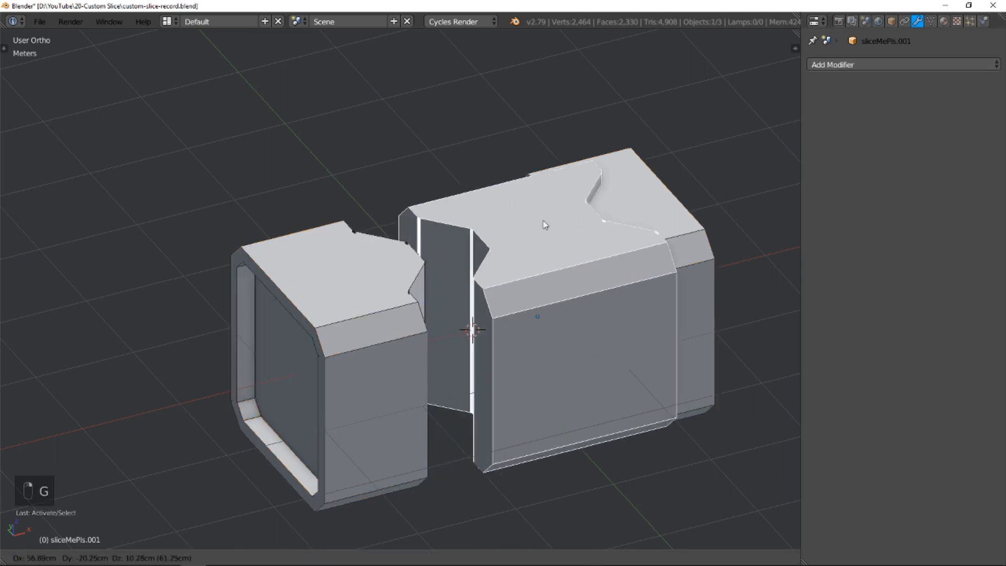
key(Escape)
key(g)
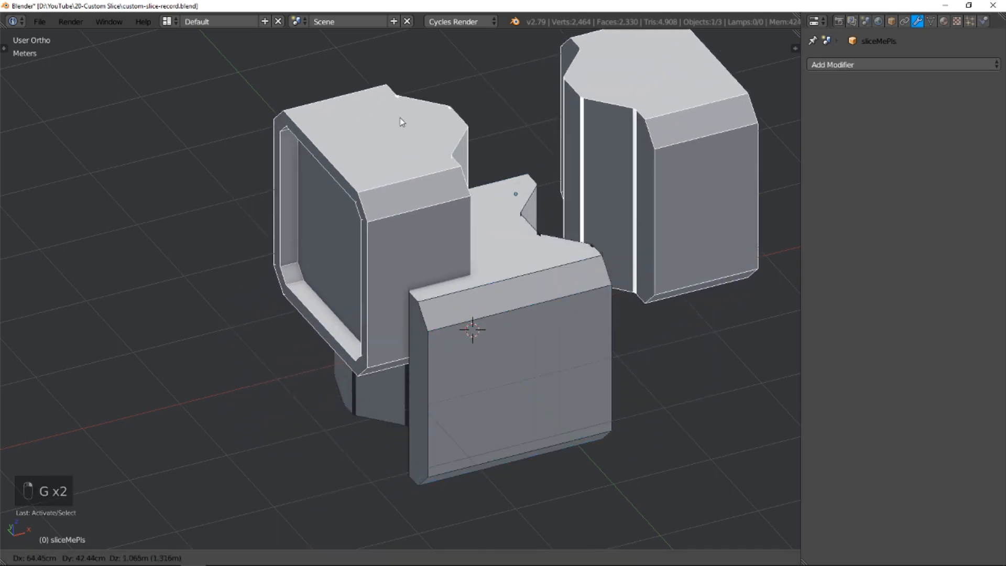
key(Escape)
Step: Join both box pieces into one object and open its mesh for editing in edge selection mode
shift+right_click(489, 265)
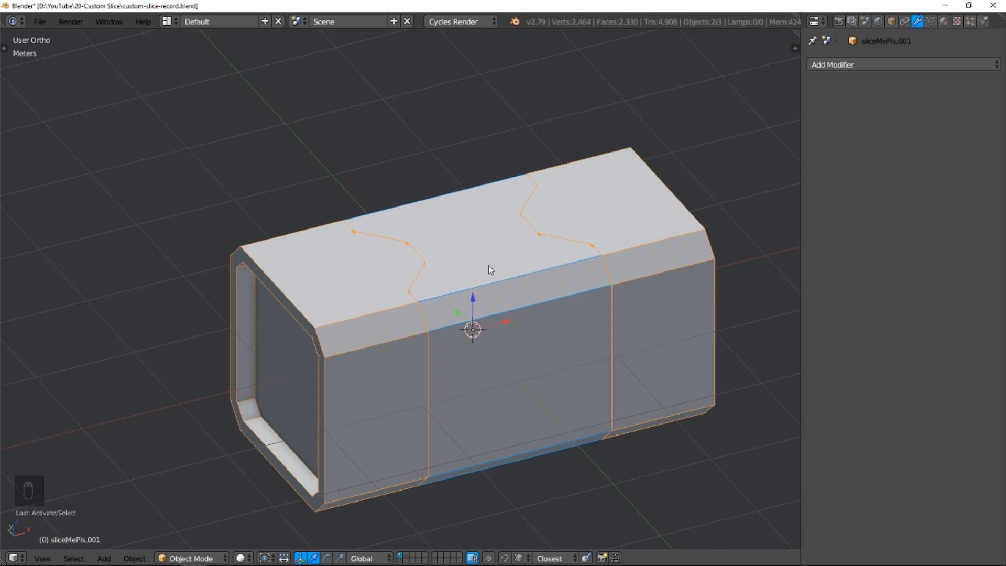
key(ctrl+j)
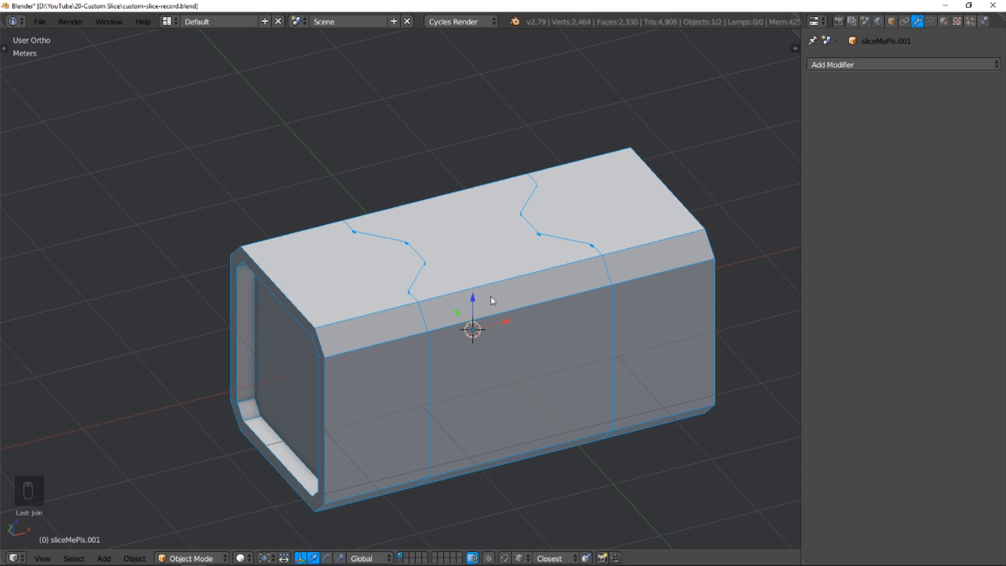
key(Tab)
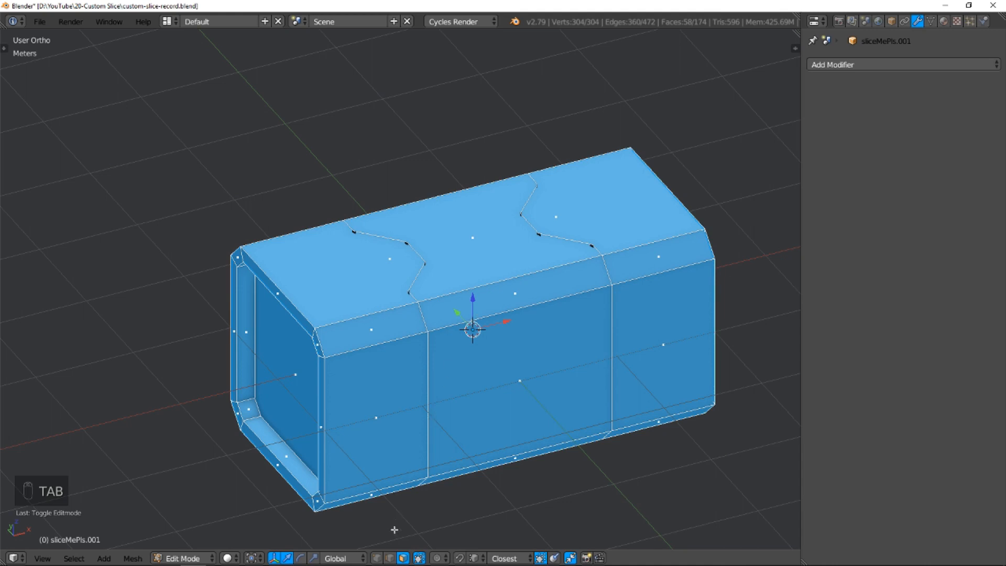
click(391, 558)
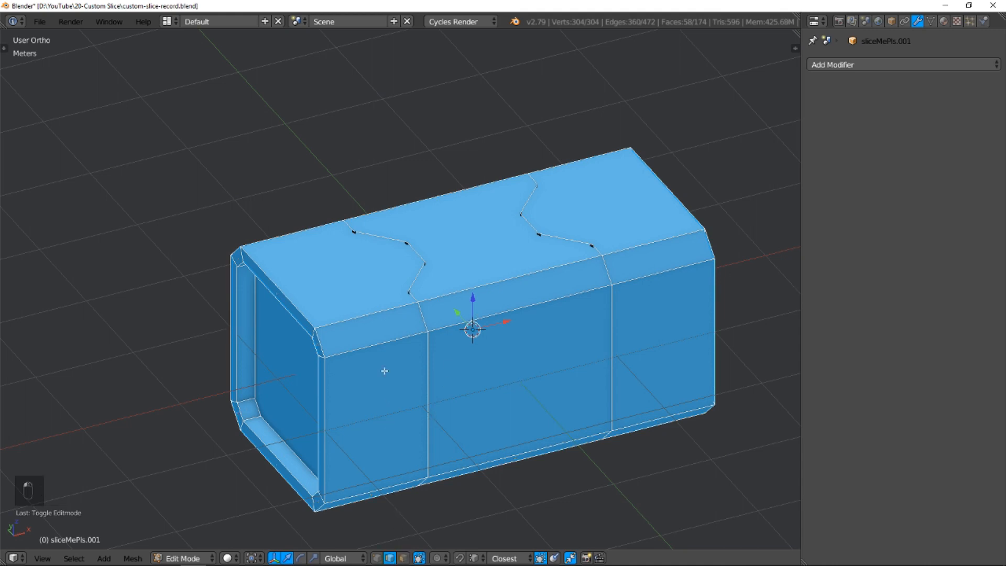
Step: Select seven sample edges covering both zigzag cuts, the front end rim and the long chamfer edges
shift+middle_drag(435, 300, 395, 271)
scroll(355, 249, up, 2)
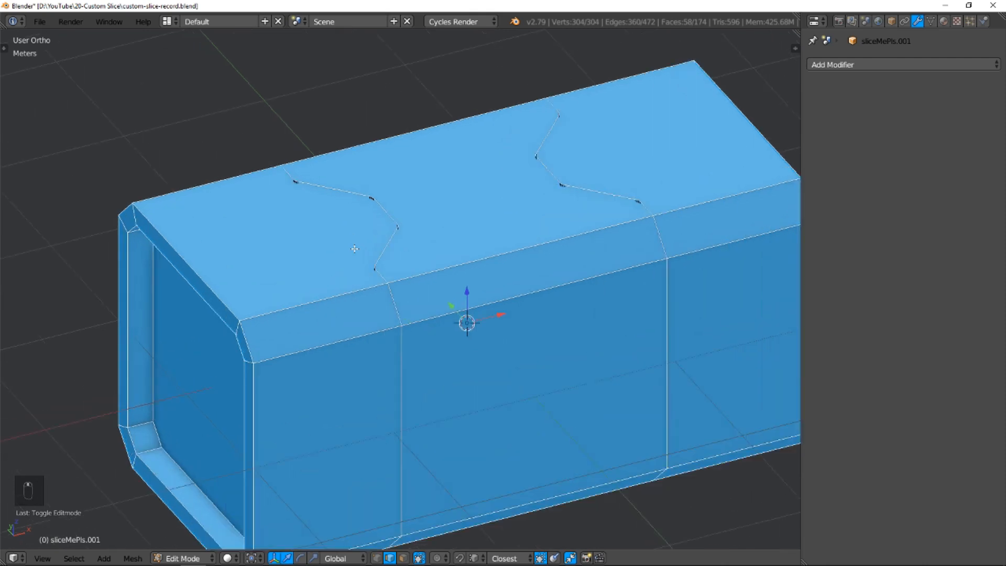
right_click(393, 242)
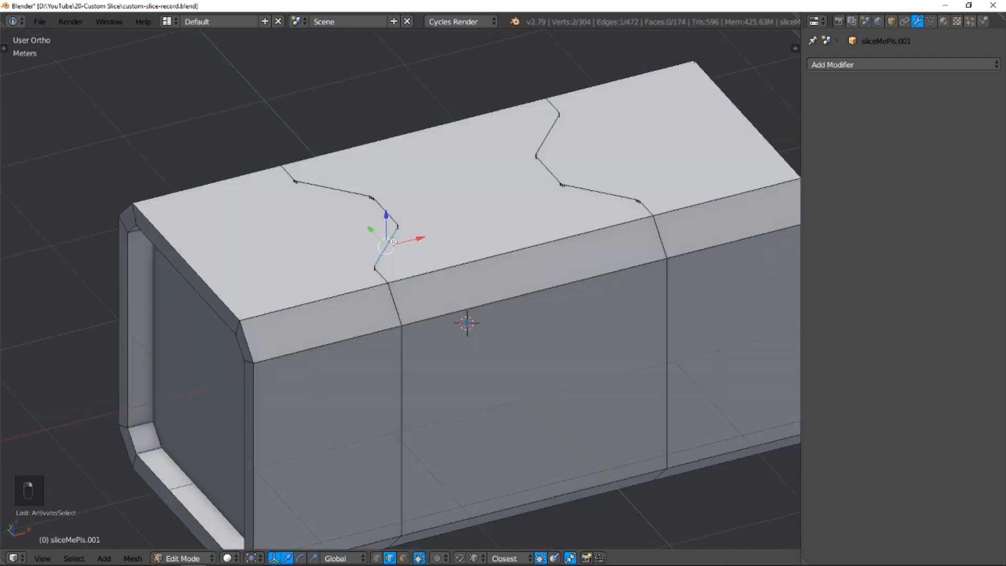
shift+right_click(595, 190)
shift+right_click(222, 287)
shift+right_click(253, 344)
shift+right_click(313, 347)
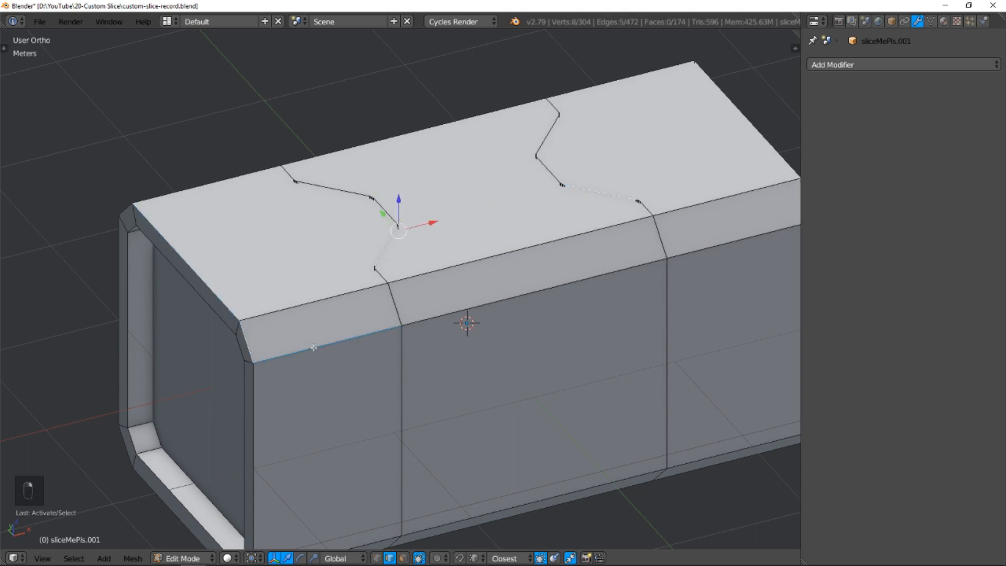
shift+right_click(328, 298)
shift+right_click(549, 168)
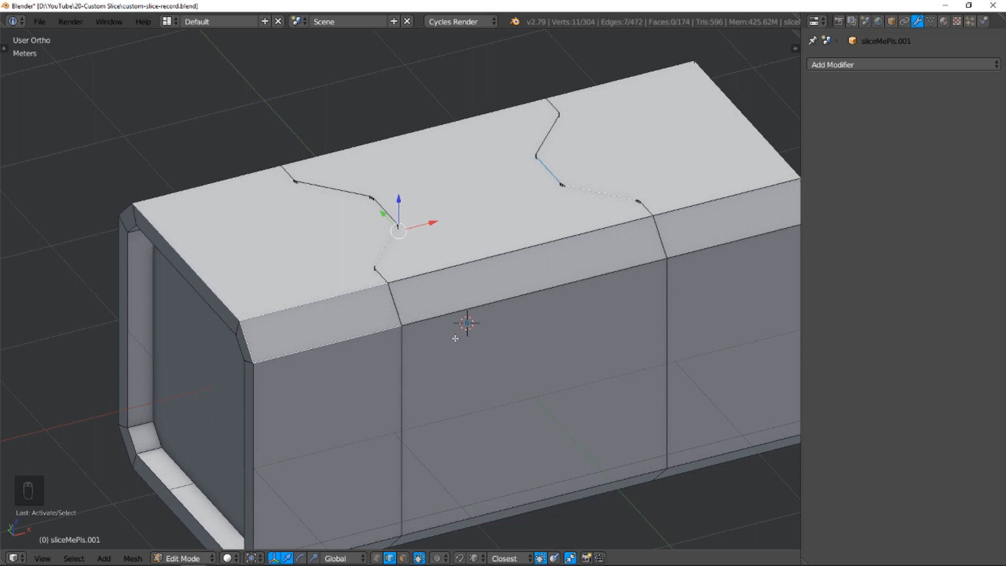
Step: Extend the selection to all edges with similar Face Angles, using an Equal comparison and a 0.316 threshold
key(shift+g)
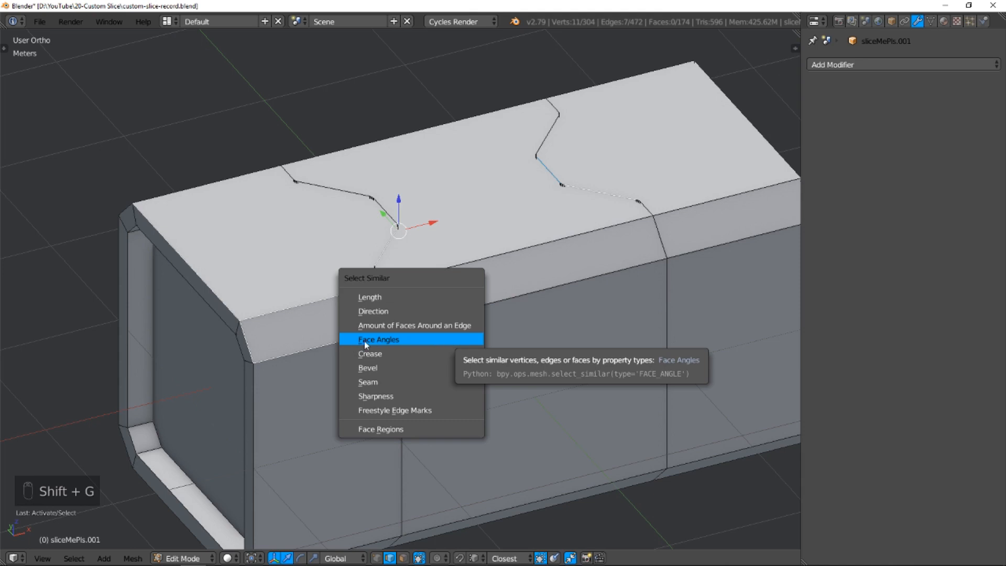
click(446, 339)
mouse_move(292, 356)
middle_down()
mouse_move(399, 334)
mouse_move(461, 293)
mouse_move(535, 321)
mouse_move(546, 286)
mouse_move(437, 304)
mouse_move(409, 328)
mouse_move(329, 338)
mouse_move(300, 362)
middle_up()
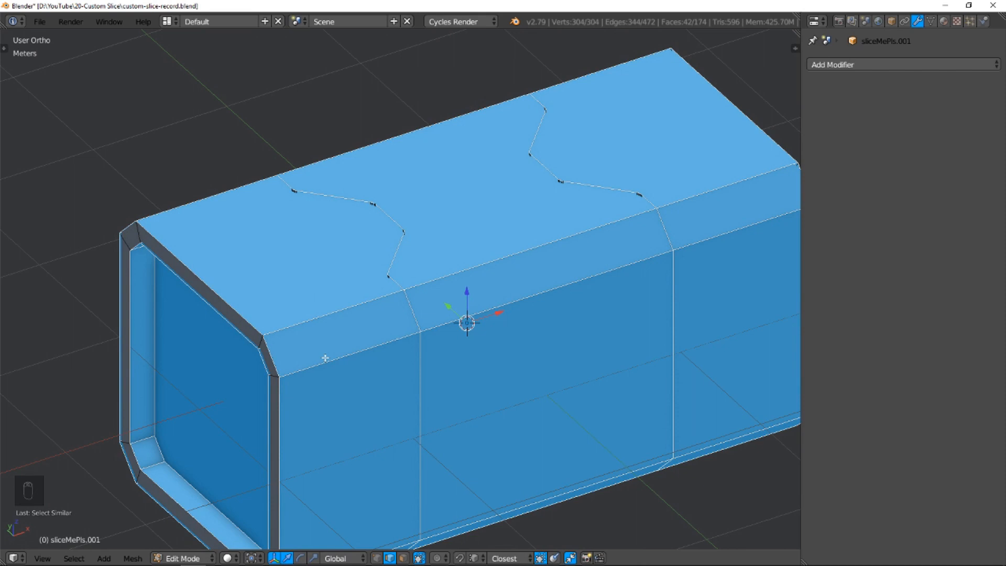
key(F6)
drag(484, 412, 529, 412)
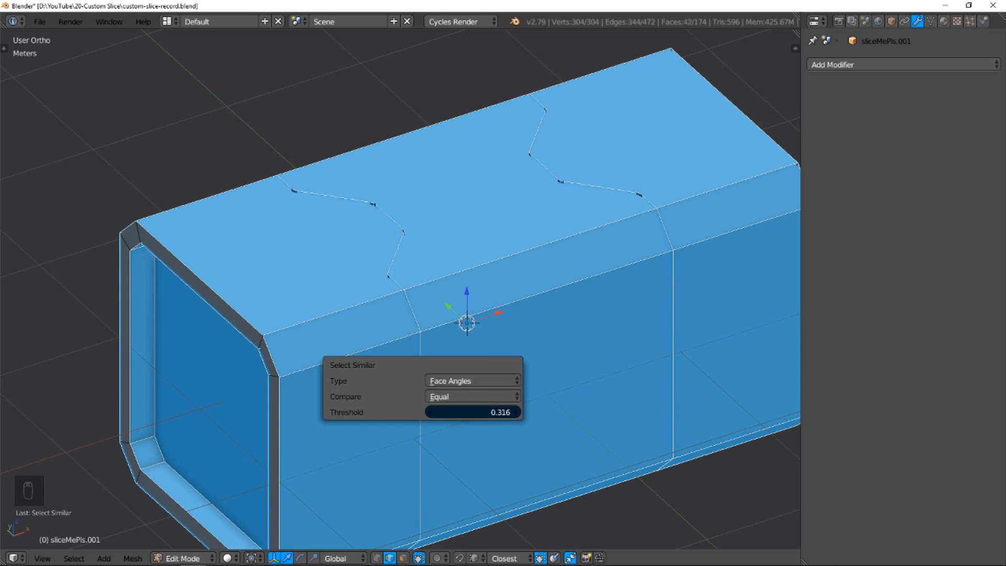
scroll(312, 347, down, 1)
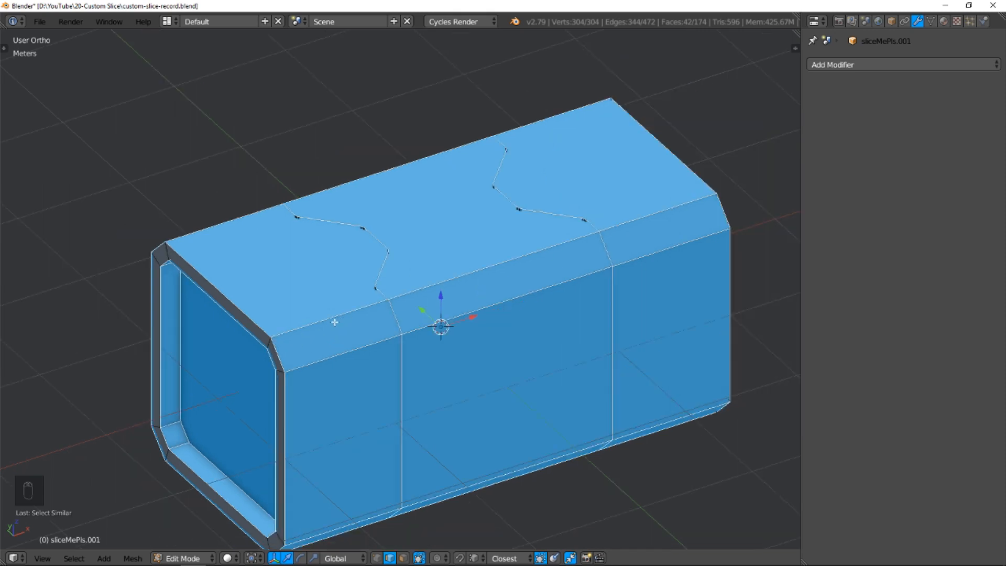
Step: Bevel the selected edges with an offset of about 0.016 and 6 segments
scroll(381, 303, up, 5)
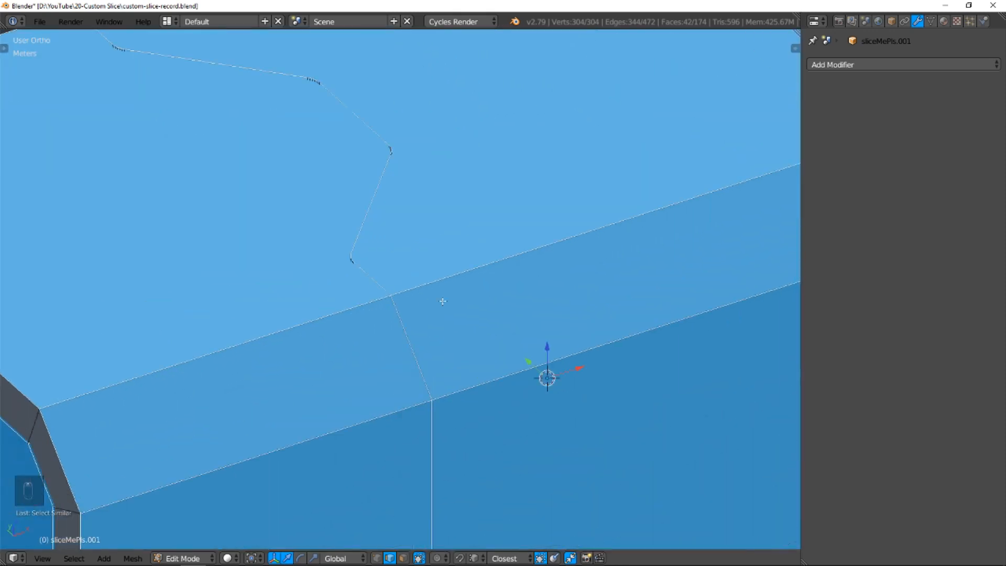
key(ctrl+b)
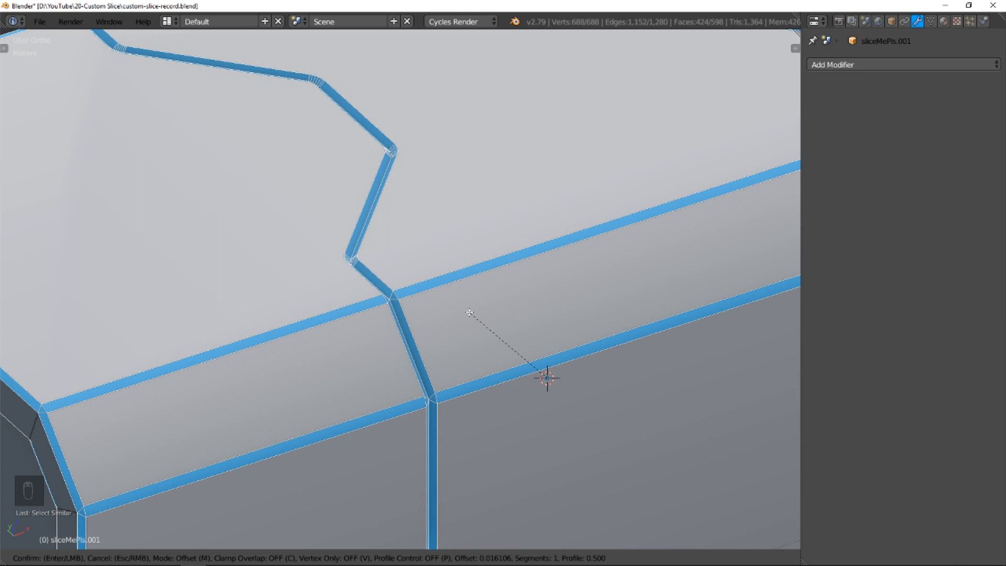
scroll(469, 312, up, 4)
scroll(470, 312, up, 1)
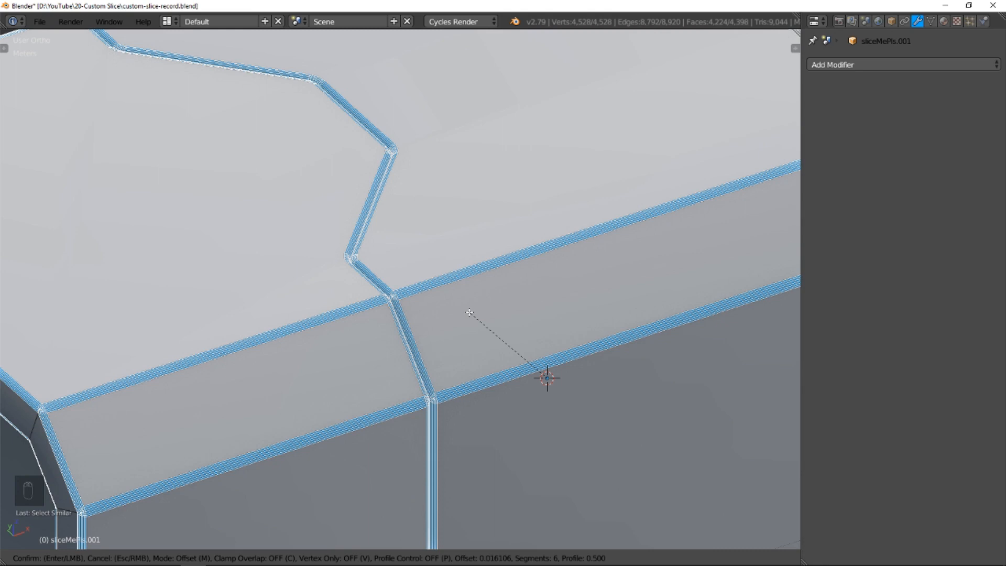
click(469, 312)
scroll(465, 312, down, 6)
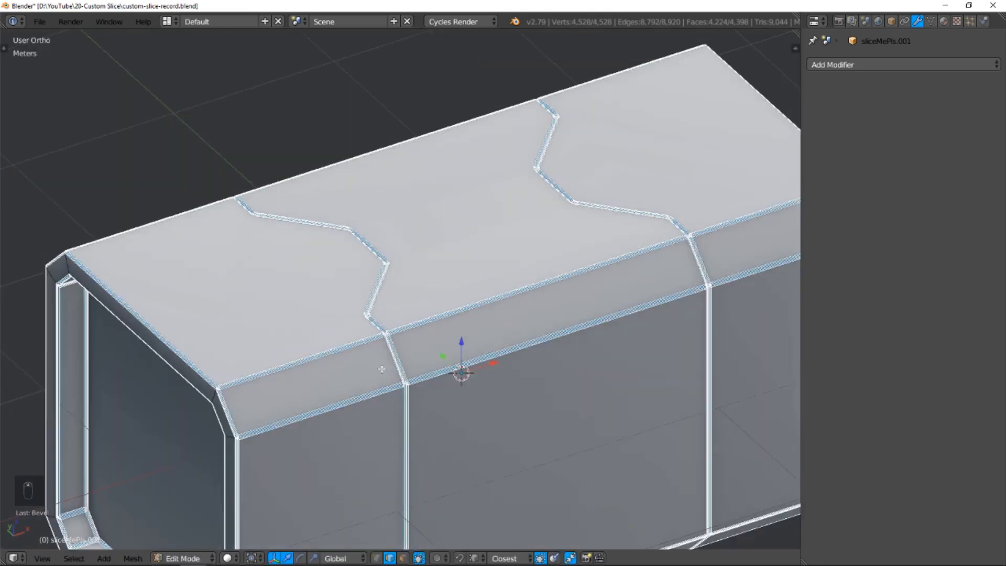
Step: Invert the selection in face mode to the large flat faces and assign them to a new vertex group at weight 1.000
click(403, 559)
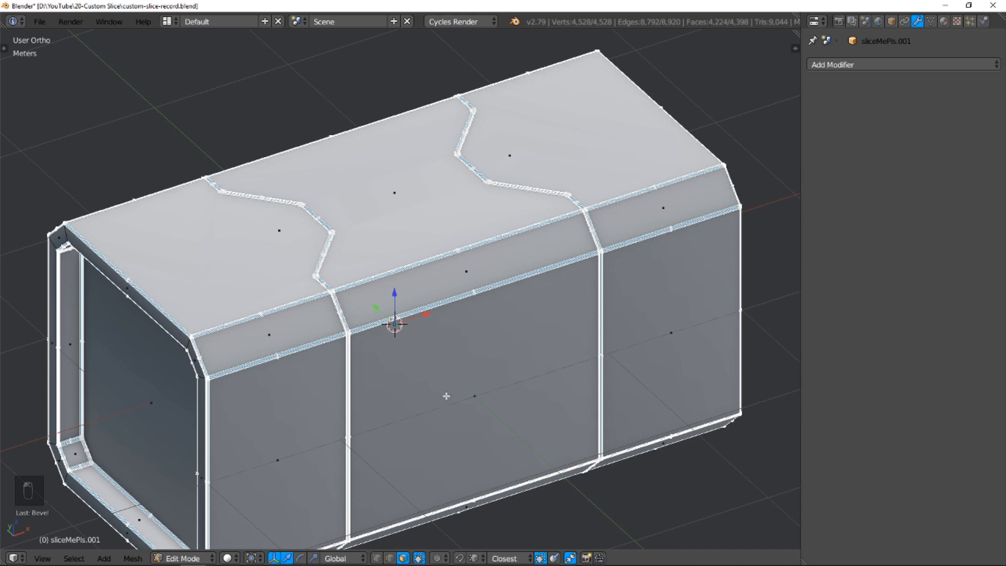
key(ctrl+i)
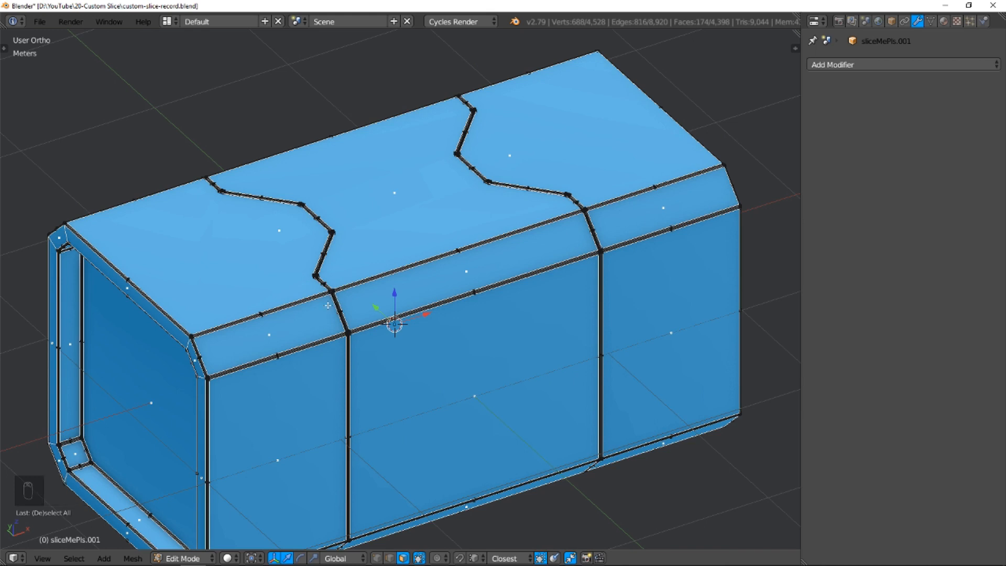
click(931, 21)
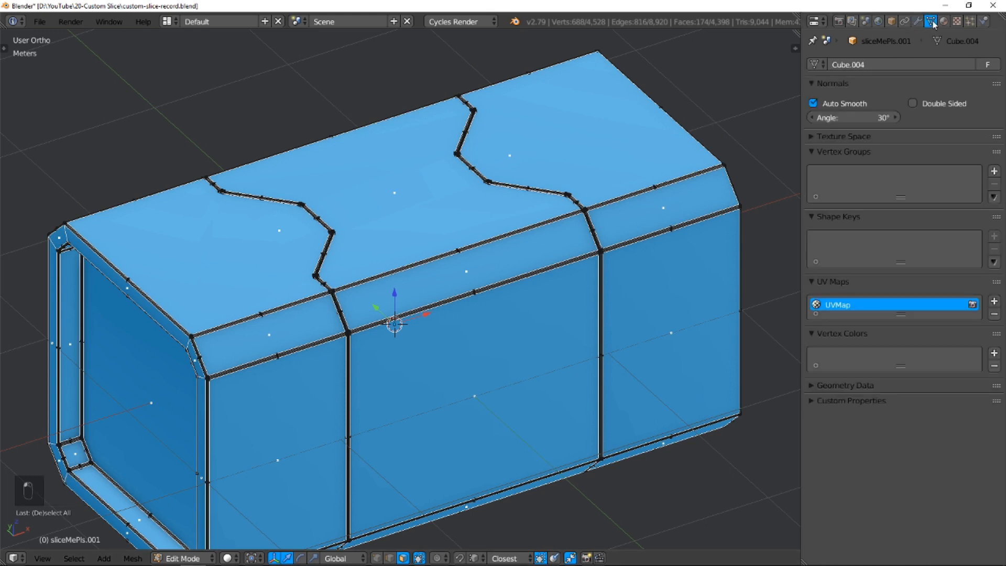
click(994, 172)
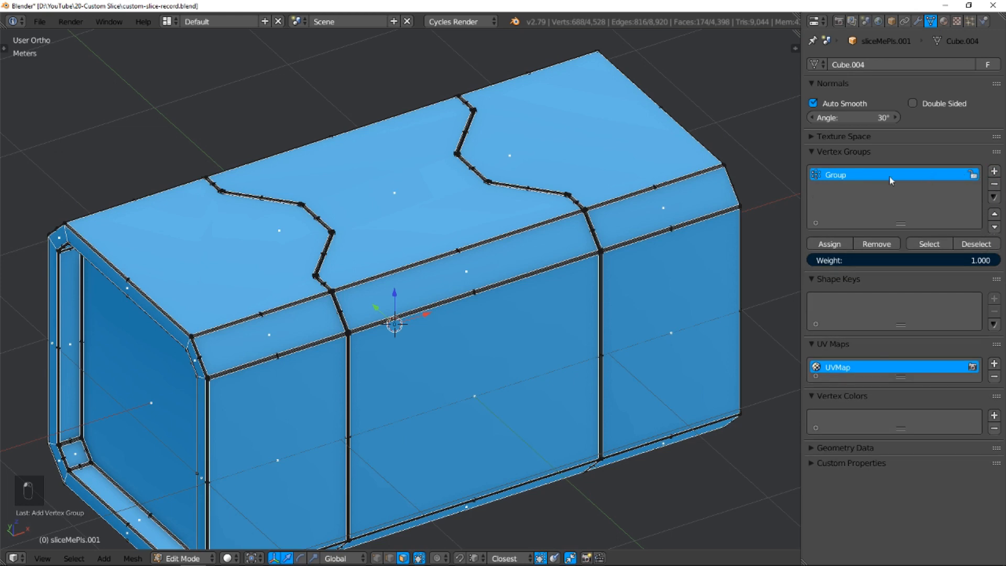
click(836, 246)
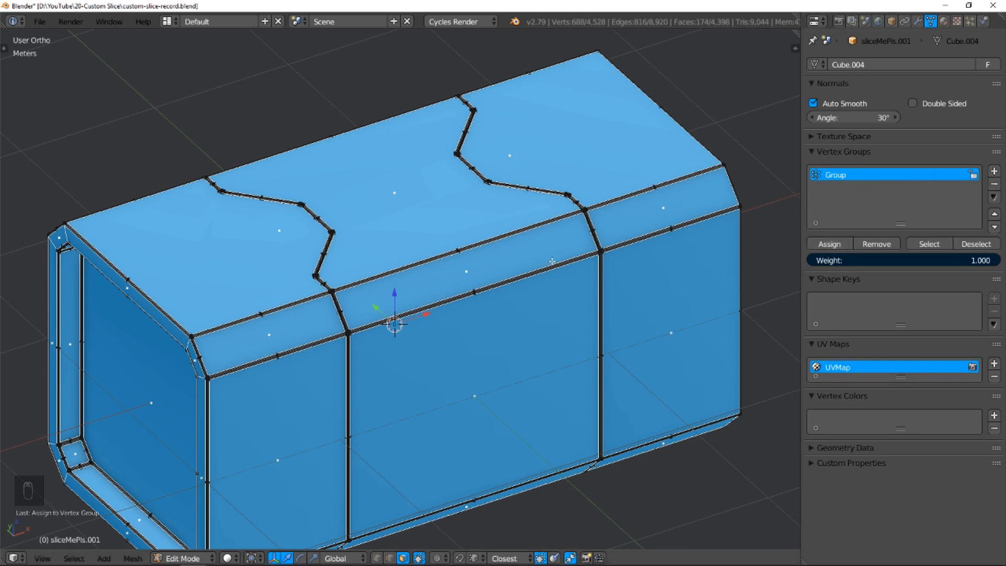
Step: Leave mesh editing and examine the shading of the bevelled box in a rendered camera view
key(Tab)
key(KP_0)
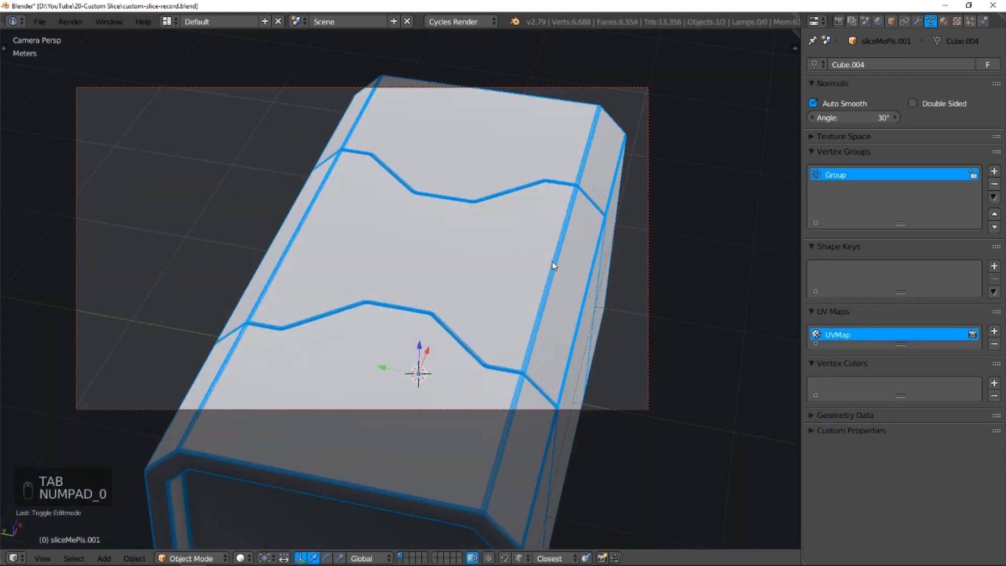
key(shift+z)
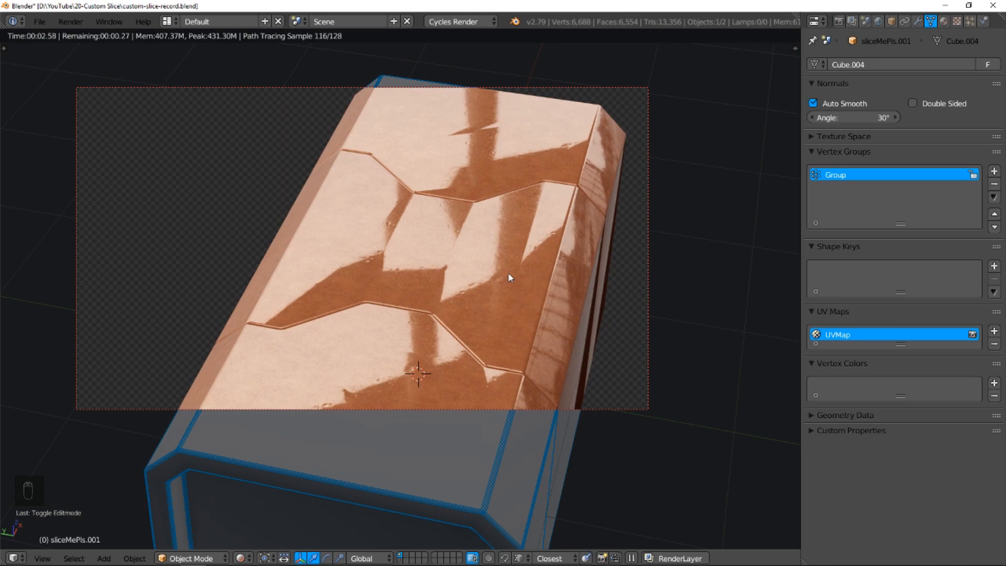
middle_drag(466, 223, 526, 227)
key(KP_5)
key(KP_0)
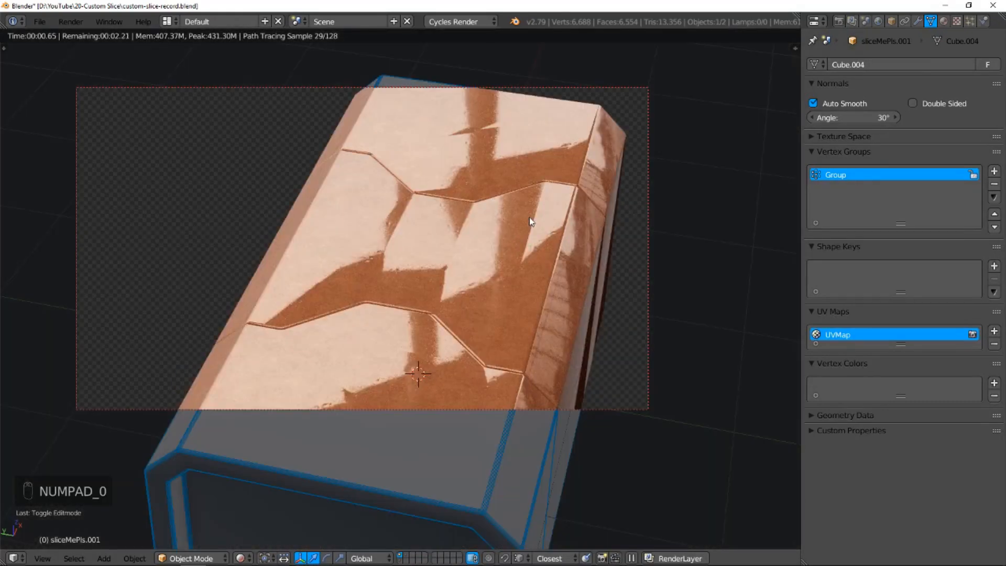
Step: Add a Data Transfer modifier to the joined box and limit it to the vertex group named Group
click(918, 20)
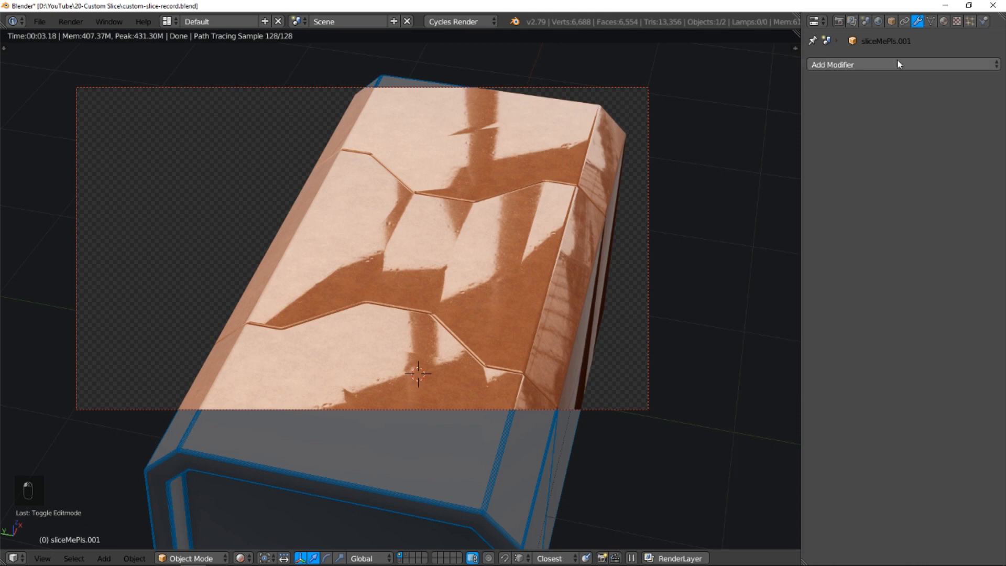
click(897, 63)
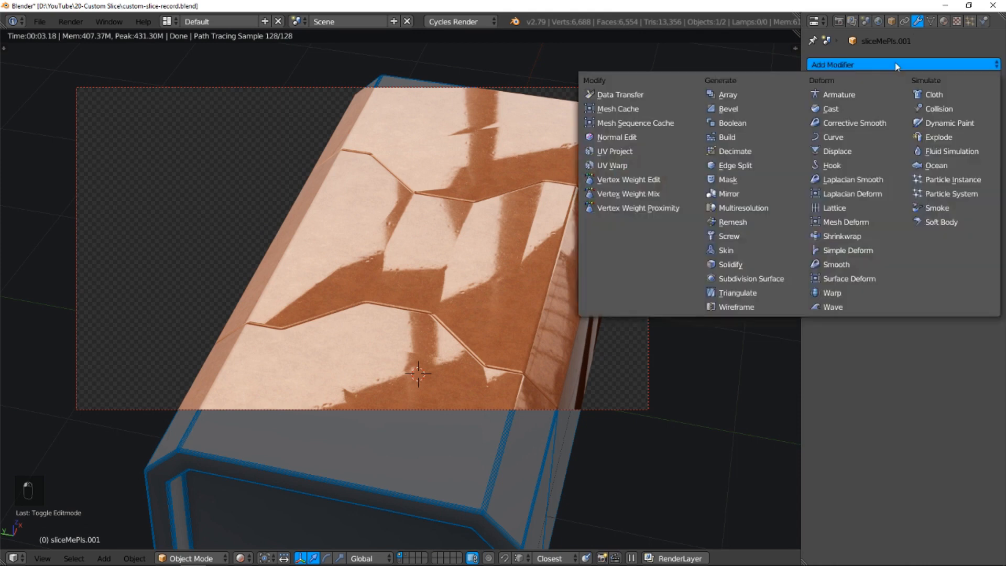
click(662, 93)
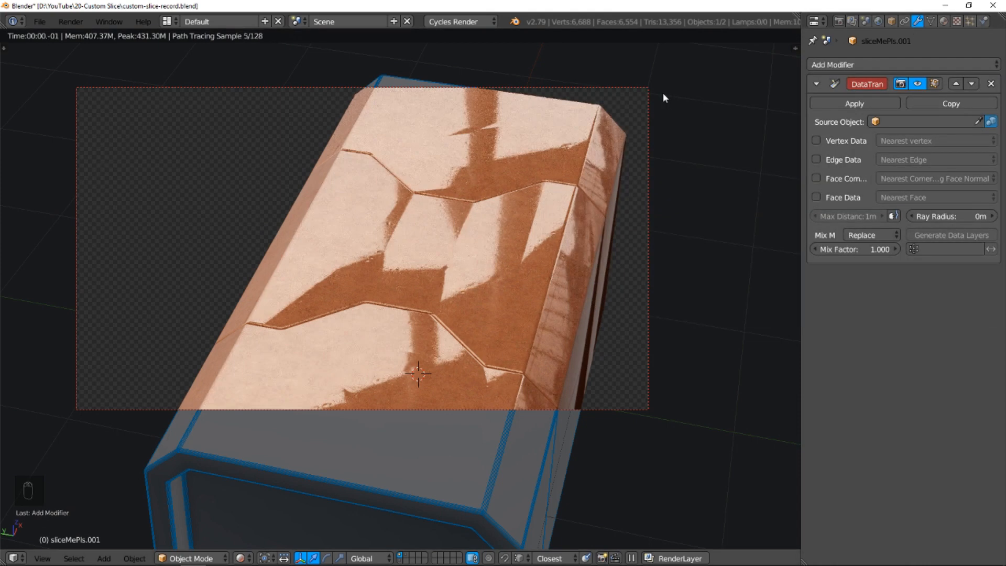
click(938, 249)
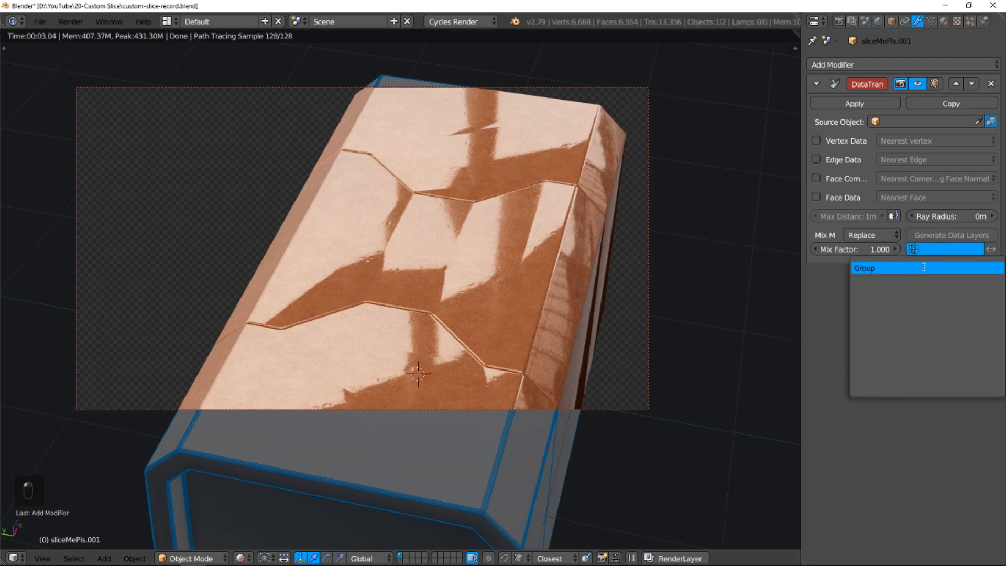
click(924, 267)
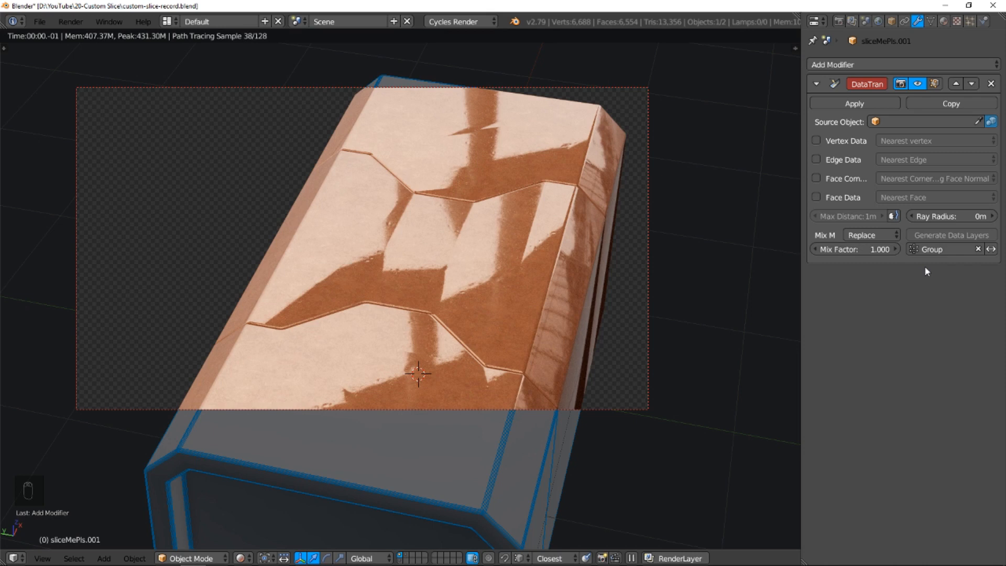
Step: Enable face corner transfer of custom normals in the Data Transfer modifier, mapped by Nearest Face Interpolated
click(817, 178)
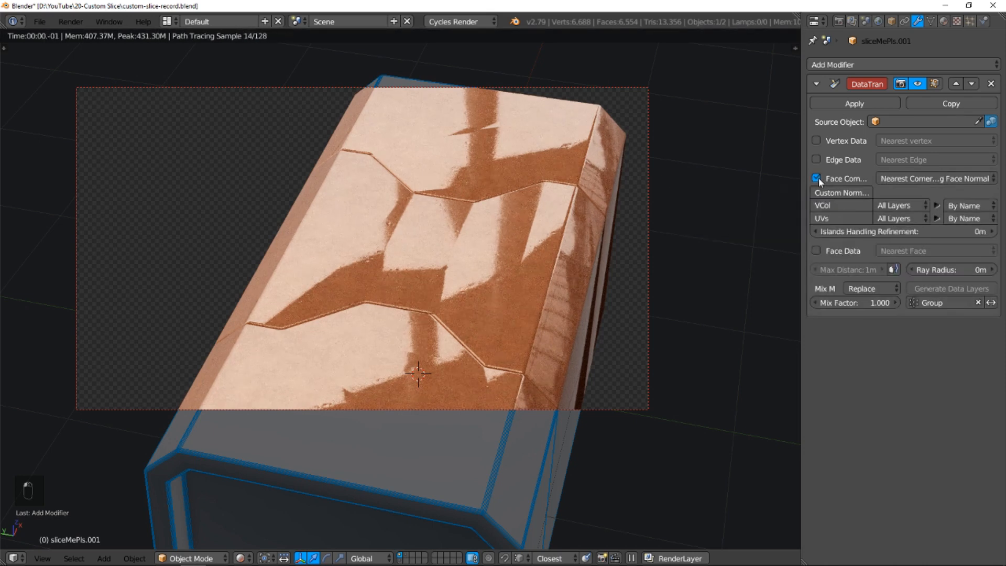
click(863, 193)
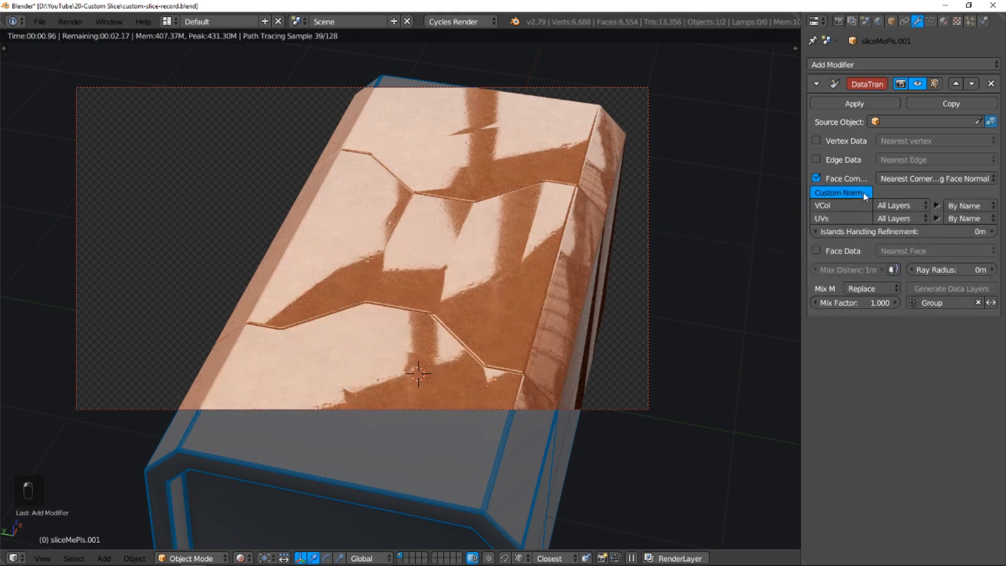
click(928, 179)
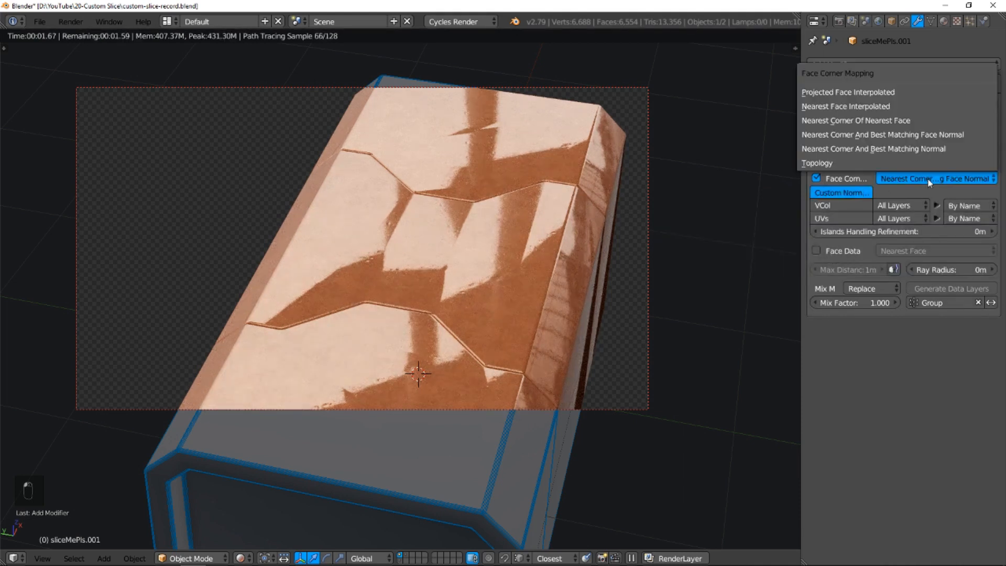
click(917, 105)
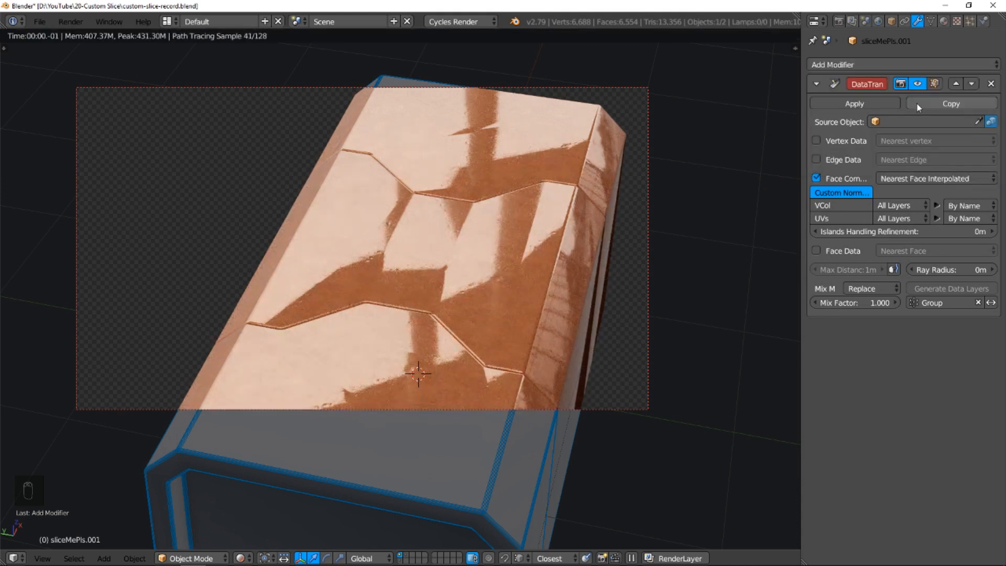
Step: Set beforeSlice as the Data Transfer modifier's source object and check the rendered shading of the sliced box
click(920, 117)
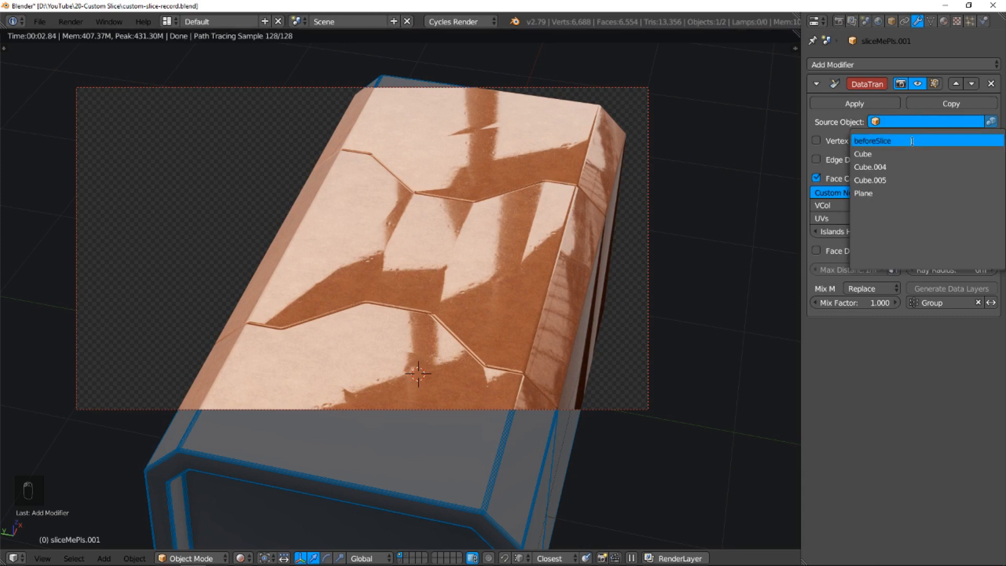
click(912, 140)
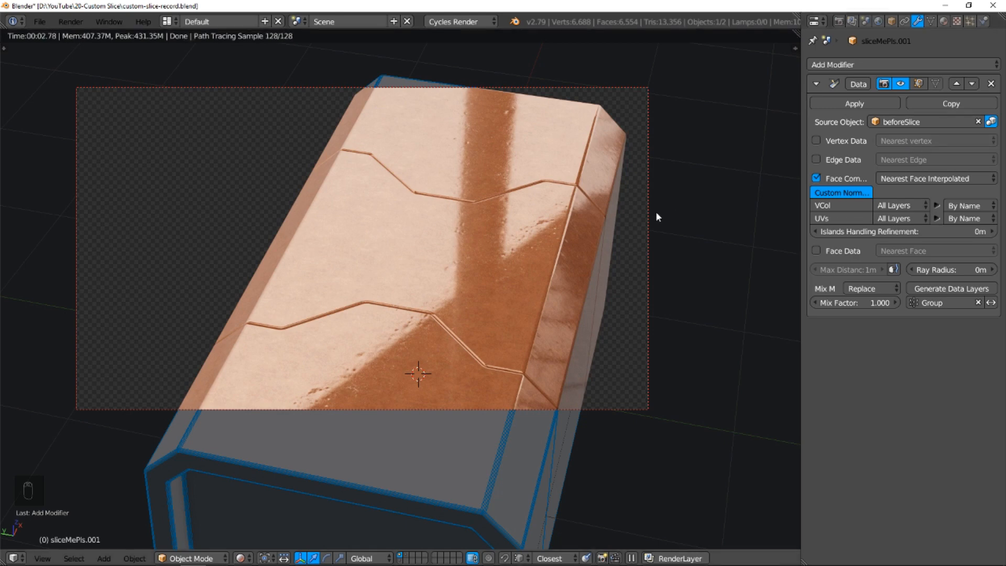
middle_drag(508, 238, 460, 291)
shift+middle_drag(579, 285, 554, 225)
right_click(527, 282)
middle_drag(527, 282, 548, 243)
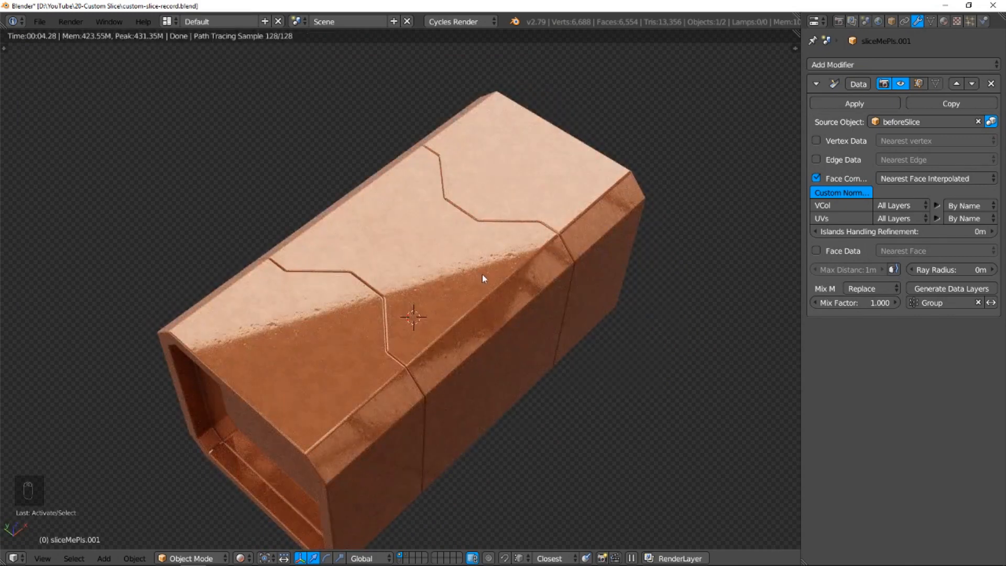
middle_drag(372, 282, 494, 255)
key(KP_0)
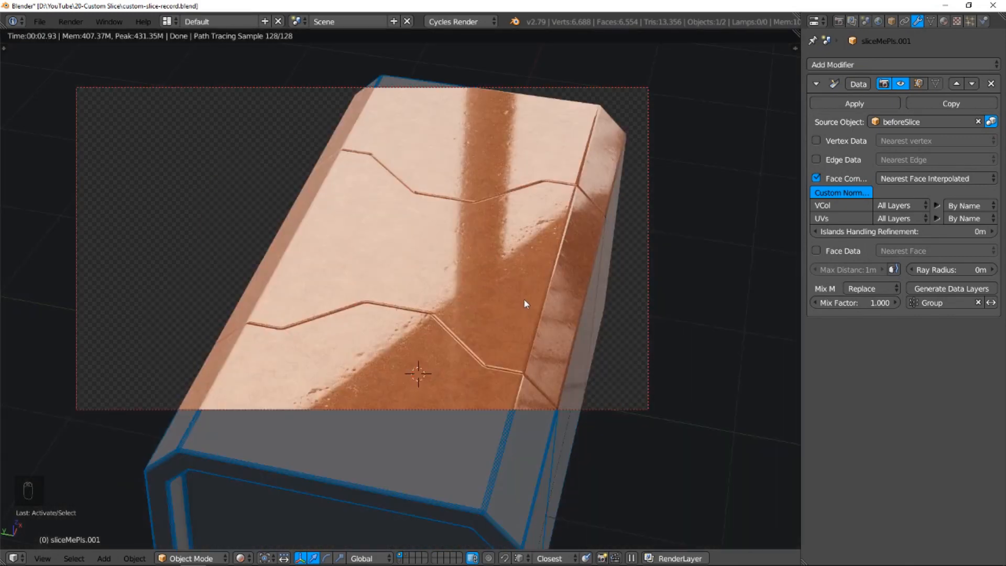
Step: Parent the beforeSlice object to the sliced box with the Object option, leaving only the sliced box's layer visible
key(shift+z)
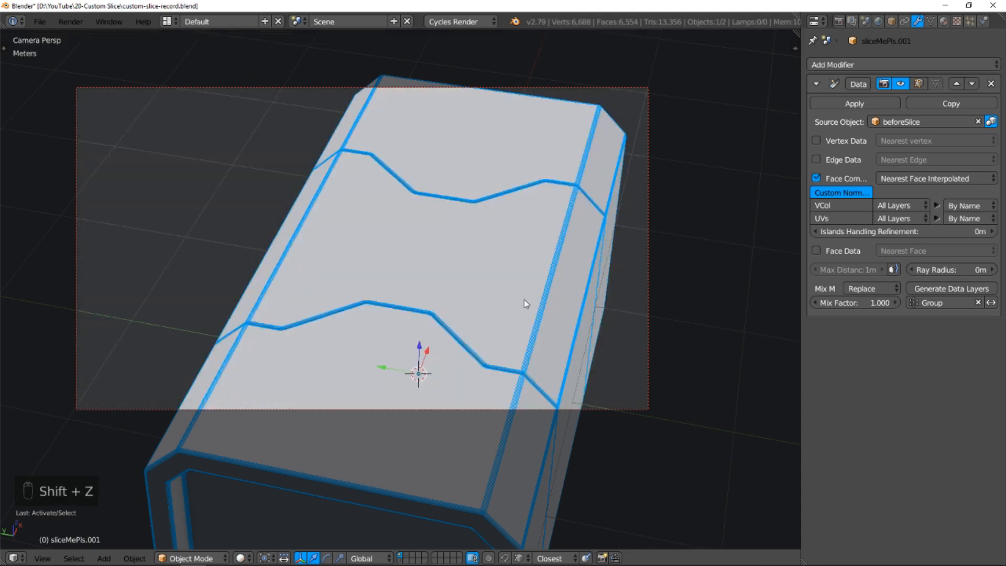
click(406, 555)
right_click(446, 474)
shift+click(400, 555)
shift+right_click(550, 255)
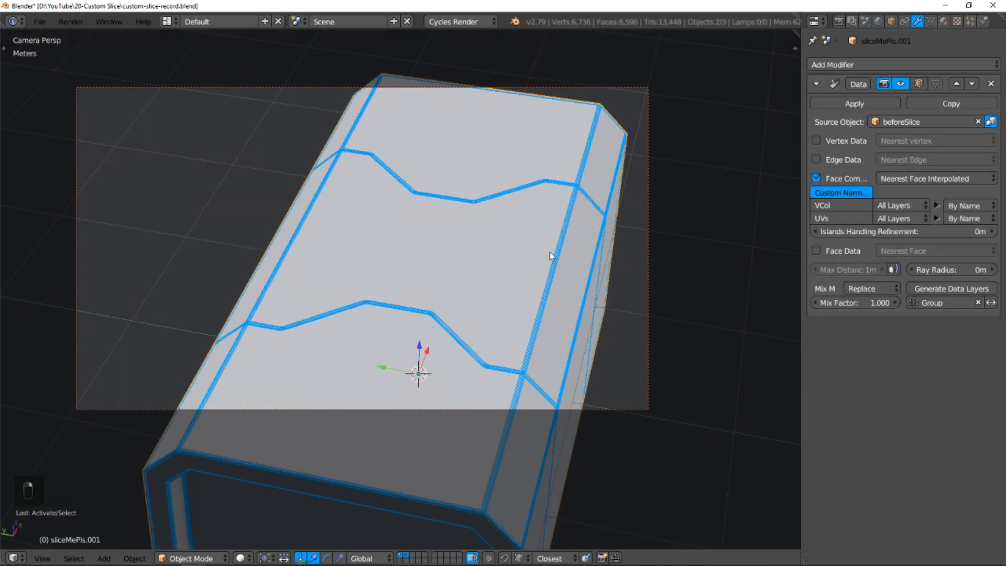
key(ctrl+p)
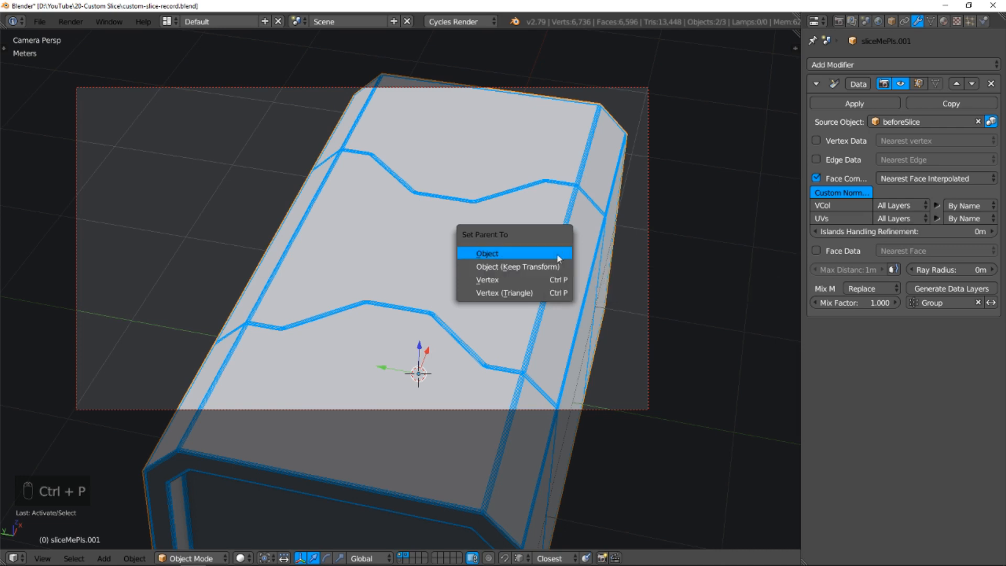
click(559, 259)
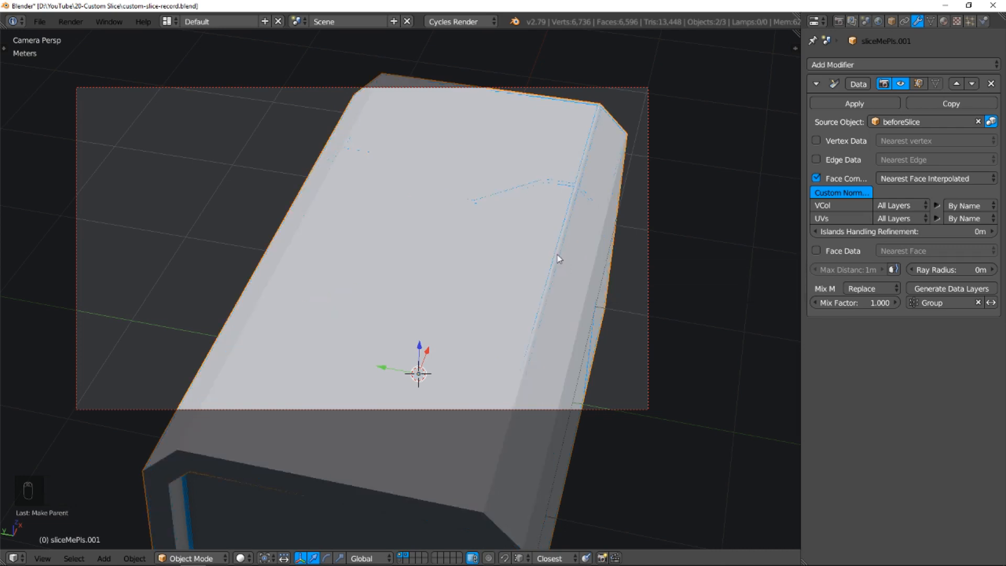
click(401, 555)
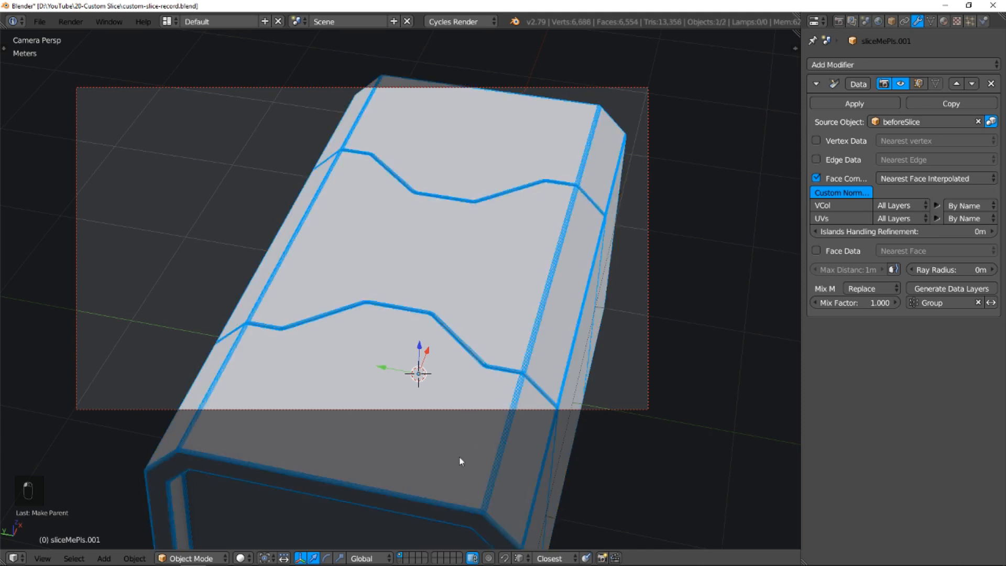
Step: Move the sliced box about 69 cm, switch to rendered shading and move it again to test the transferred normals
key(g)
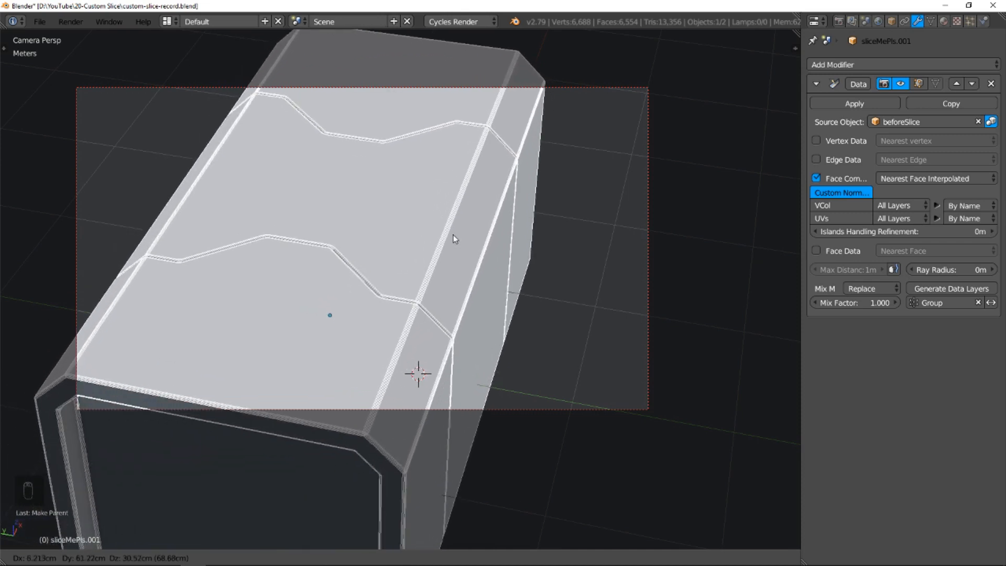
click(454, 238)
key(shift+z)
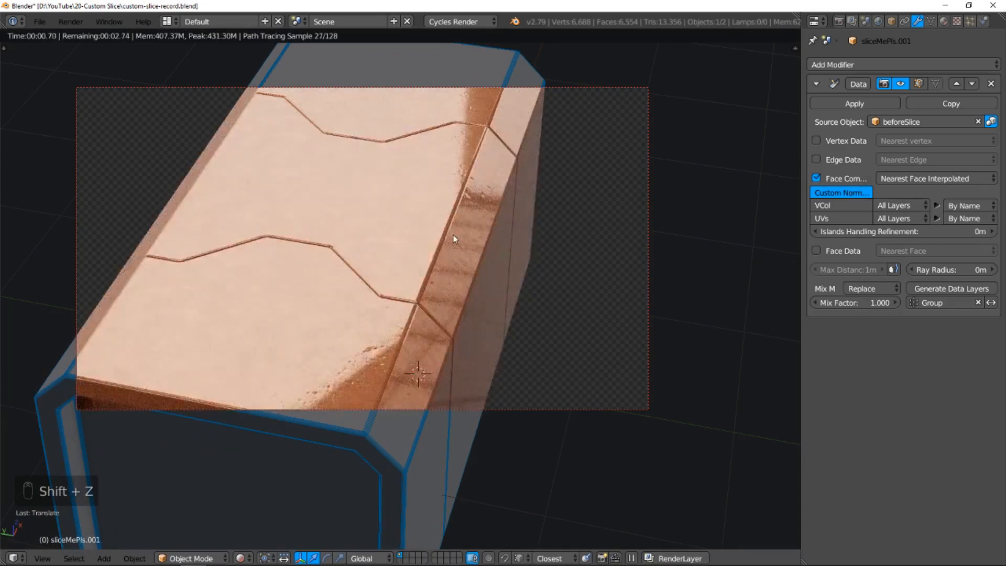
key(g)
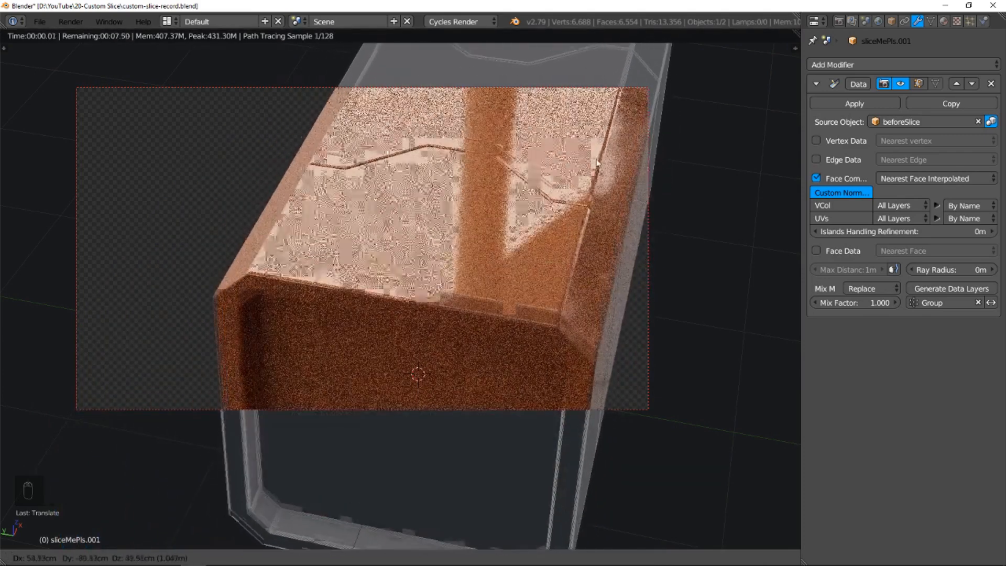
click(540, 271)
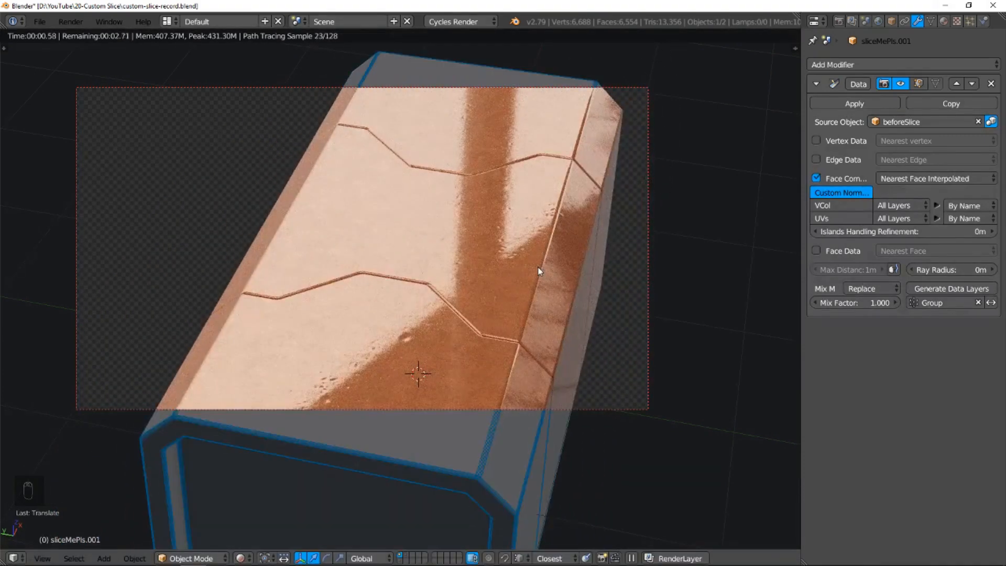